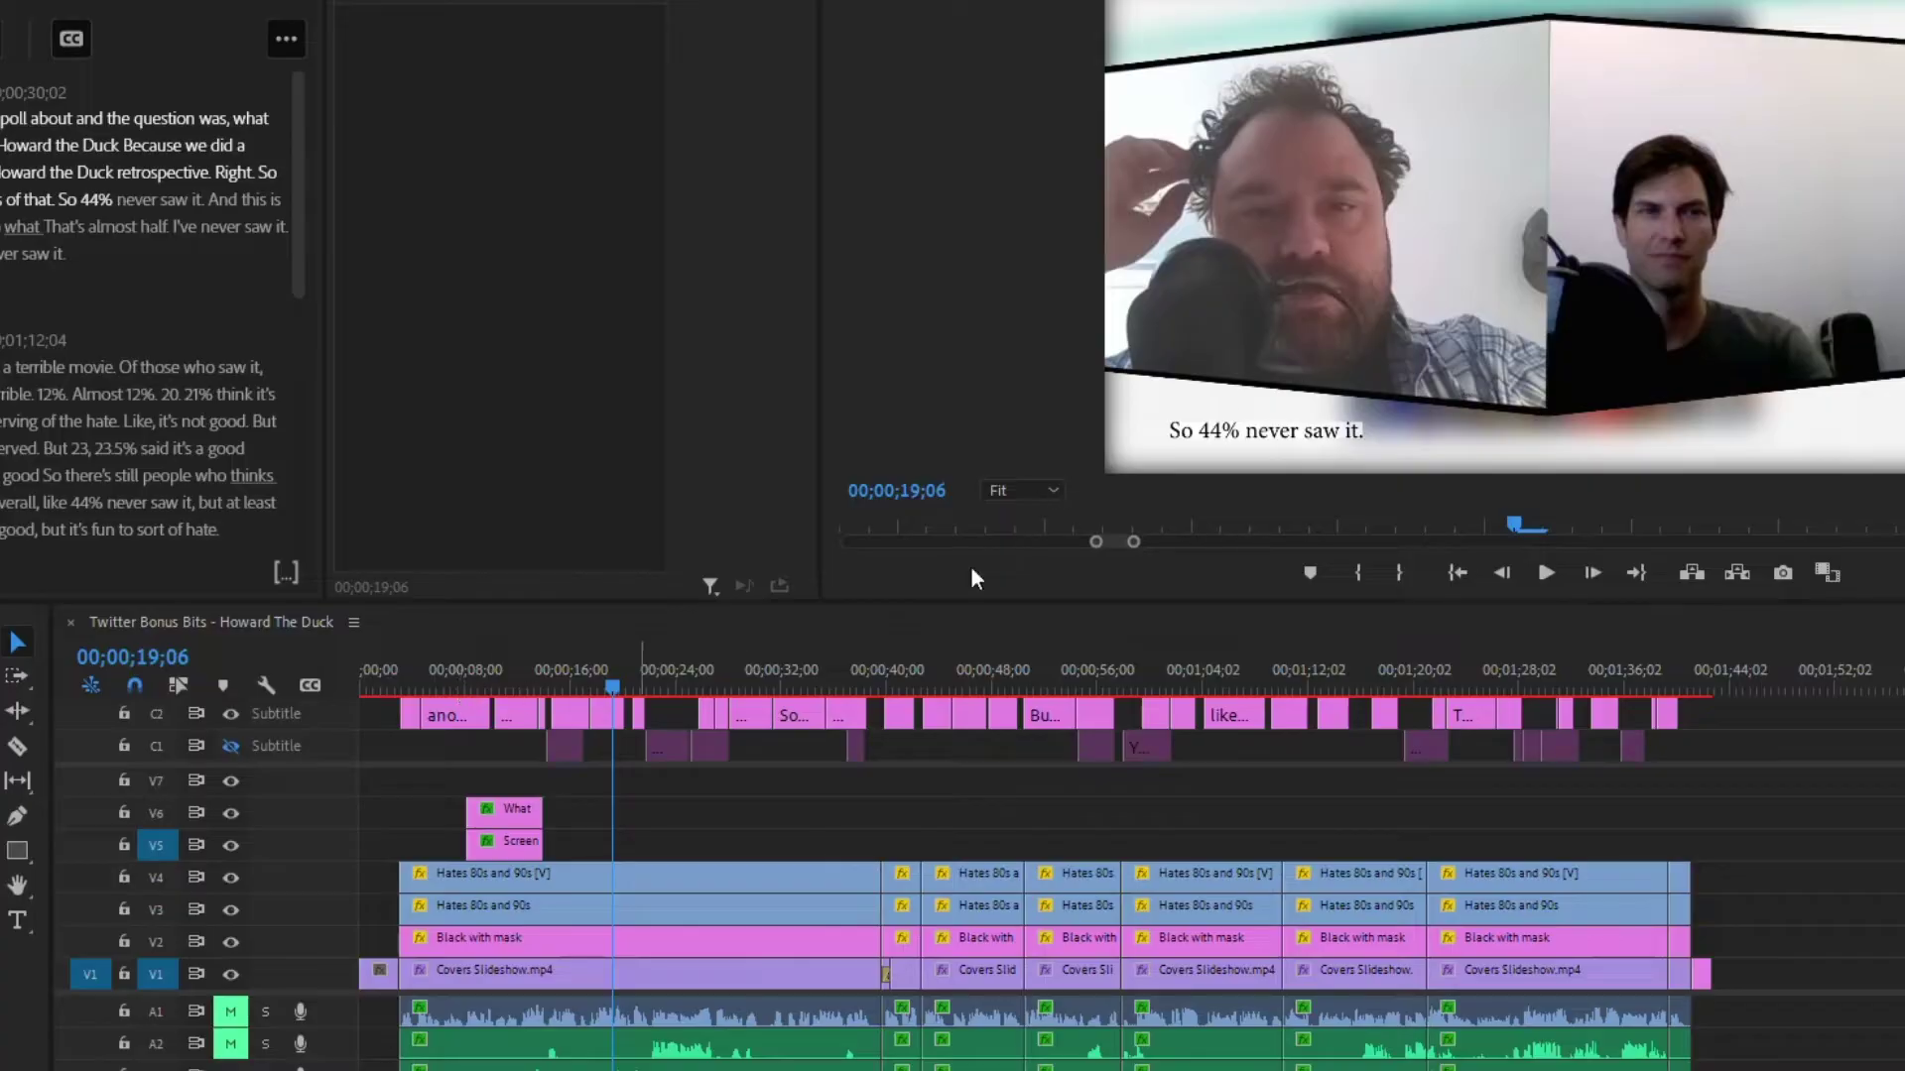
- Compare the C1 and C2 captions at 00;00;23;03, ending with C2 shown and C1 hidden
{"action": "left_click", "coordinate": [230, 746]}
{"action": "left_click", "coordinate": [231, 713]}
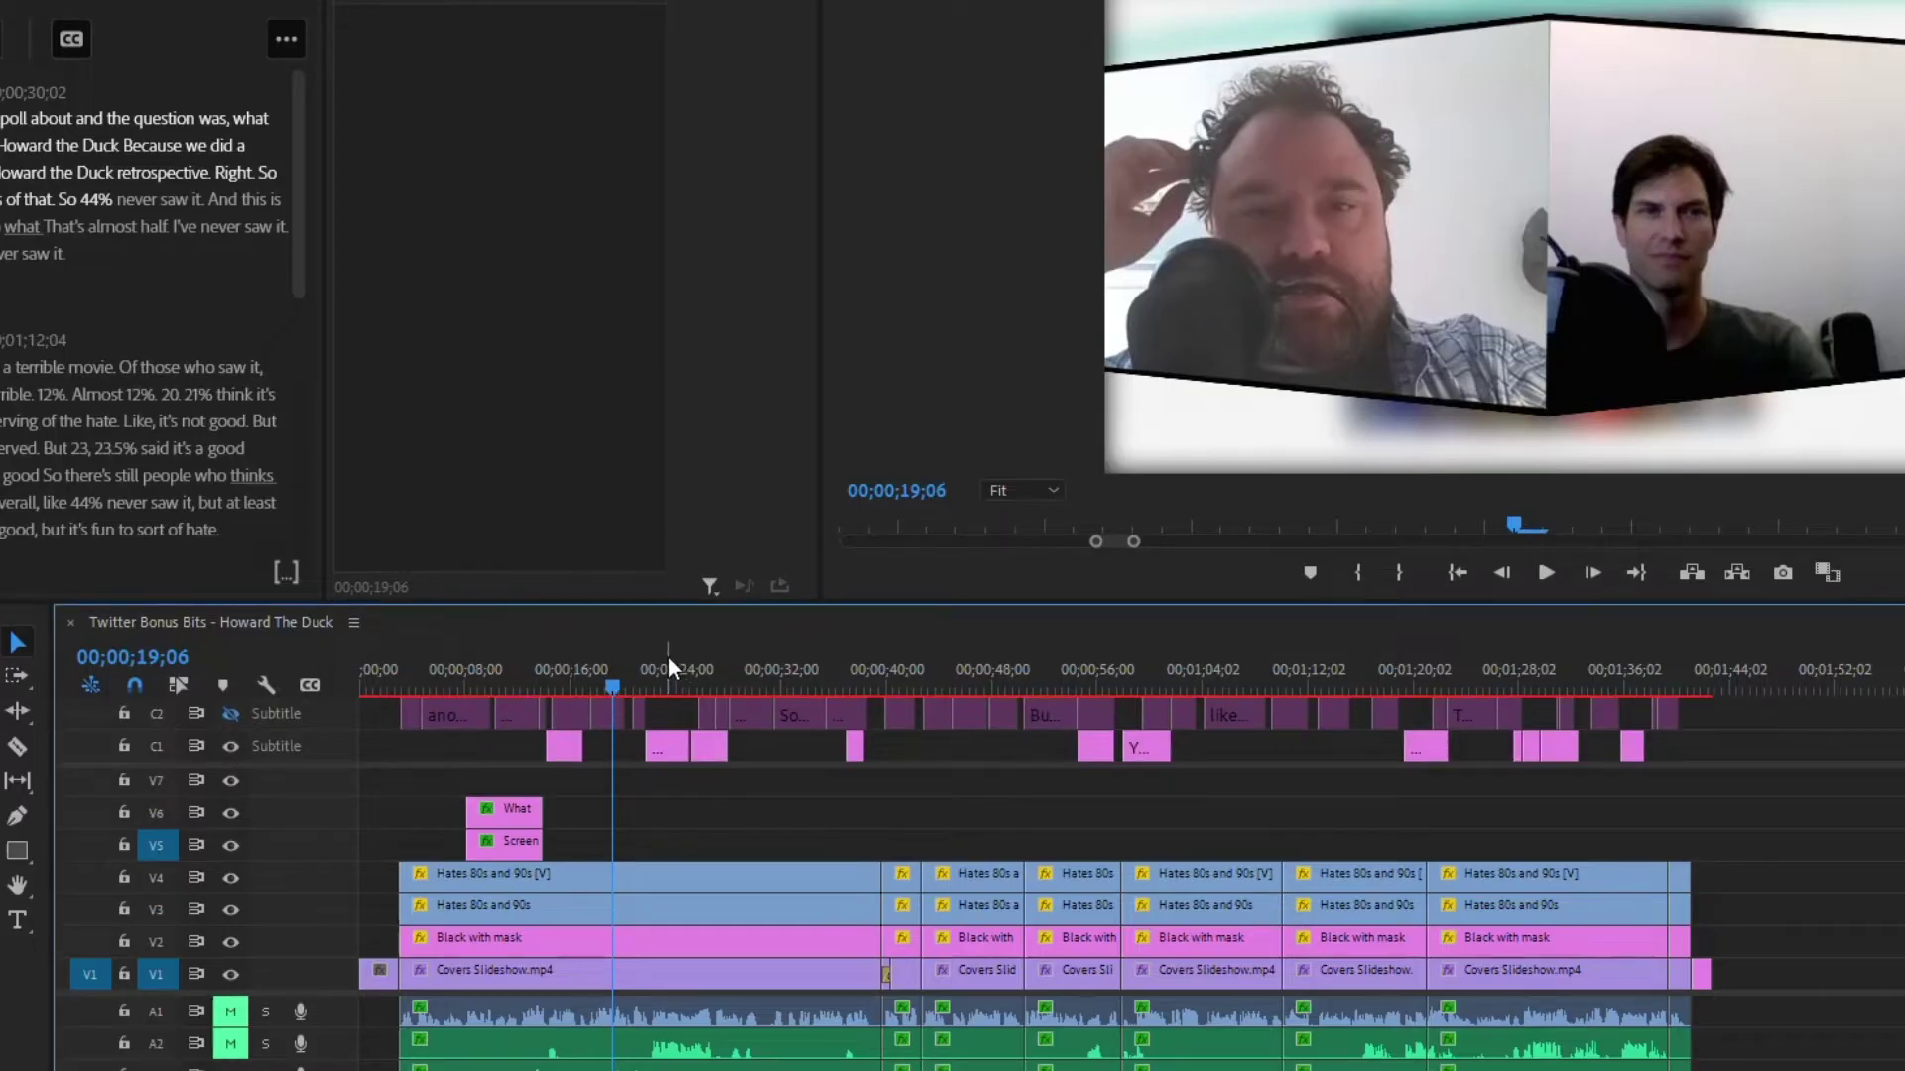
{"action": "left_click", "coordinate": [663, 686]}
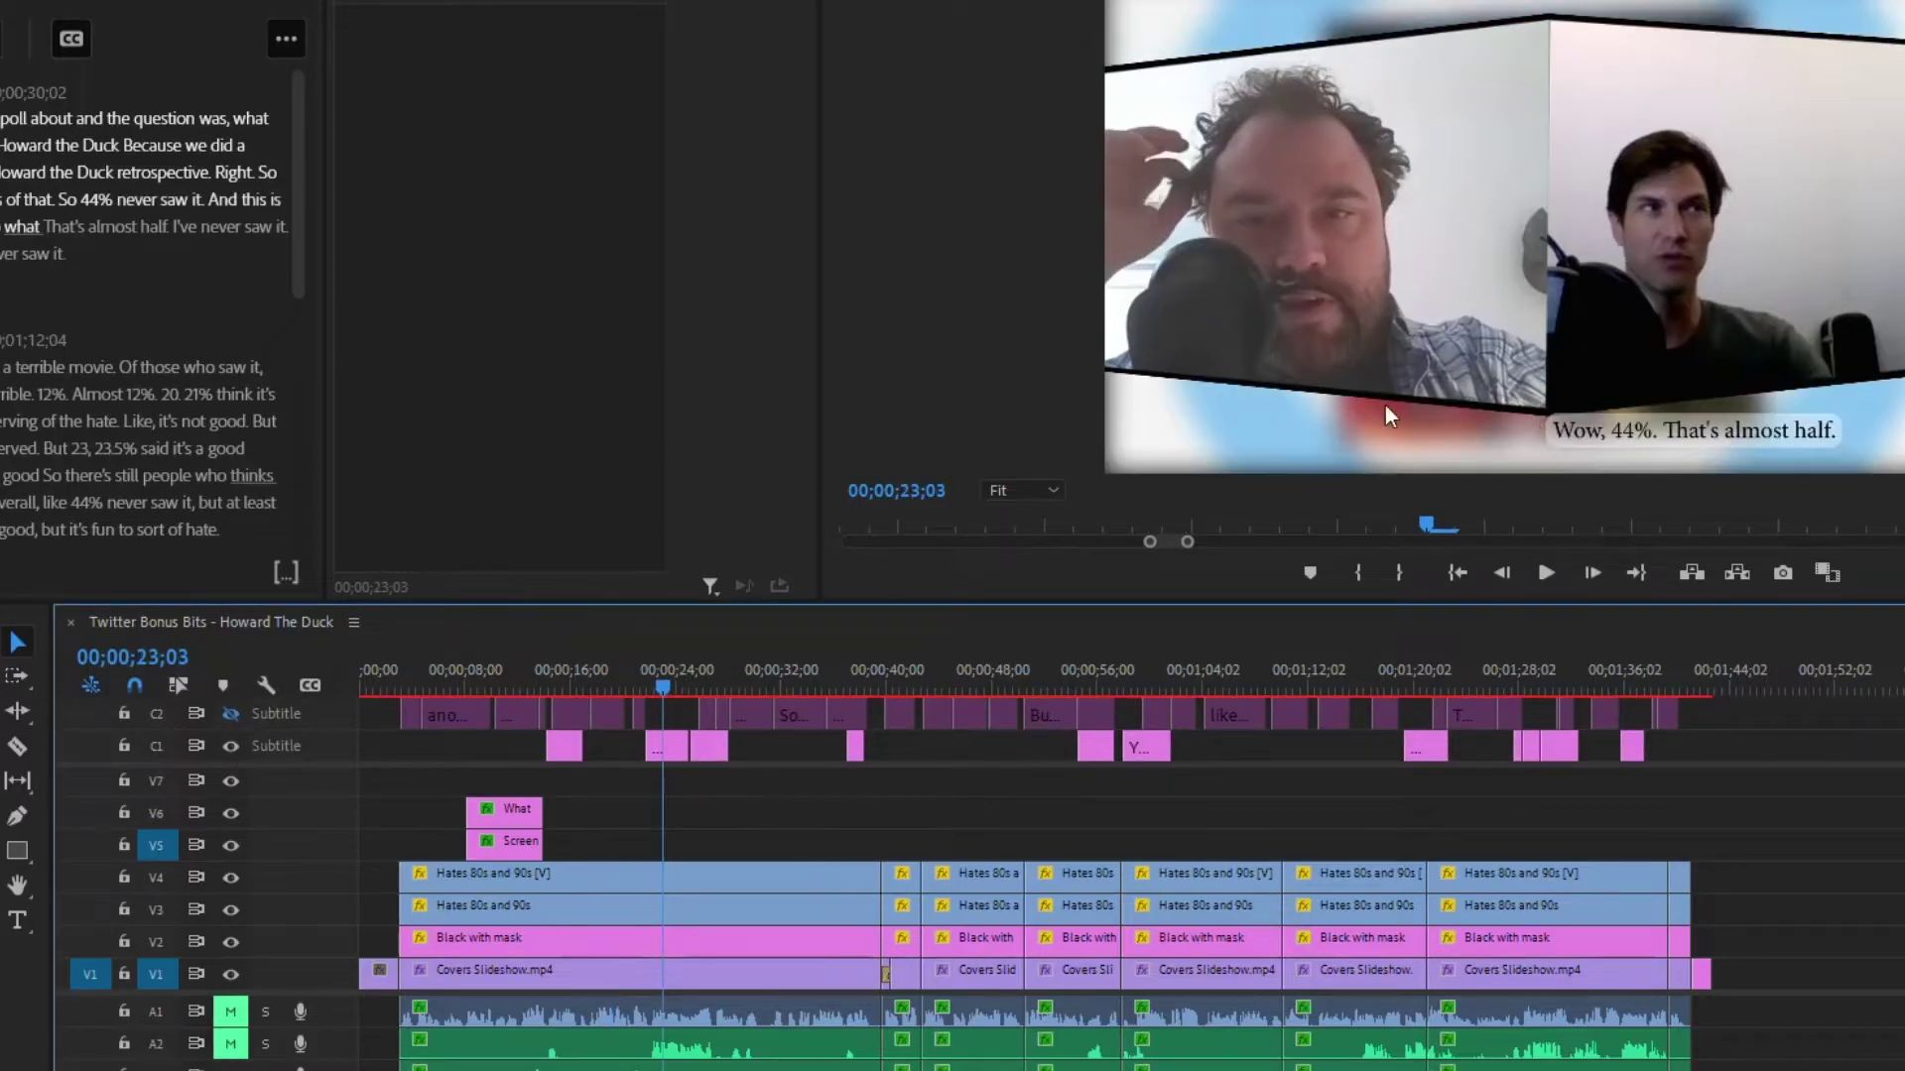
{"action": "left_click", "coordinate": [231, 715]}
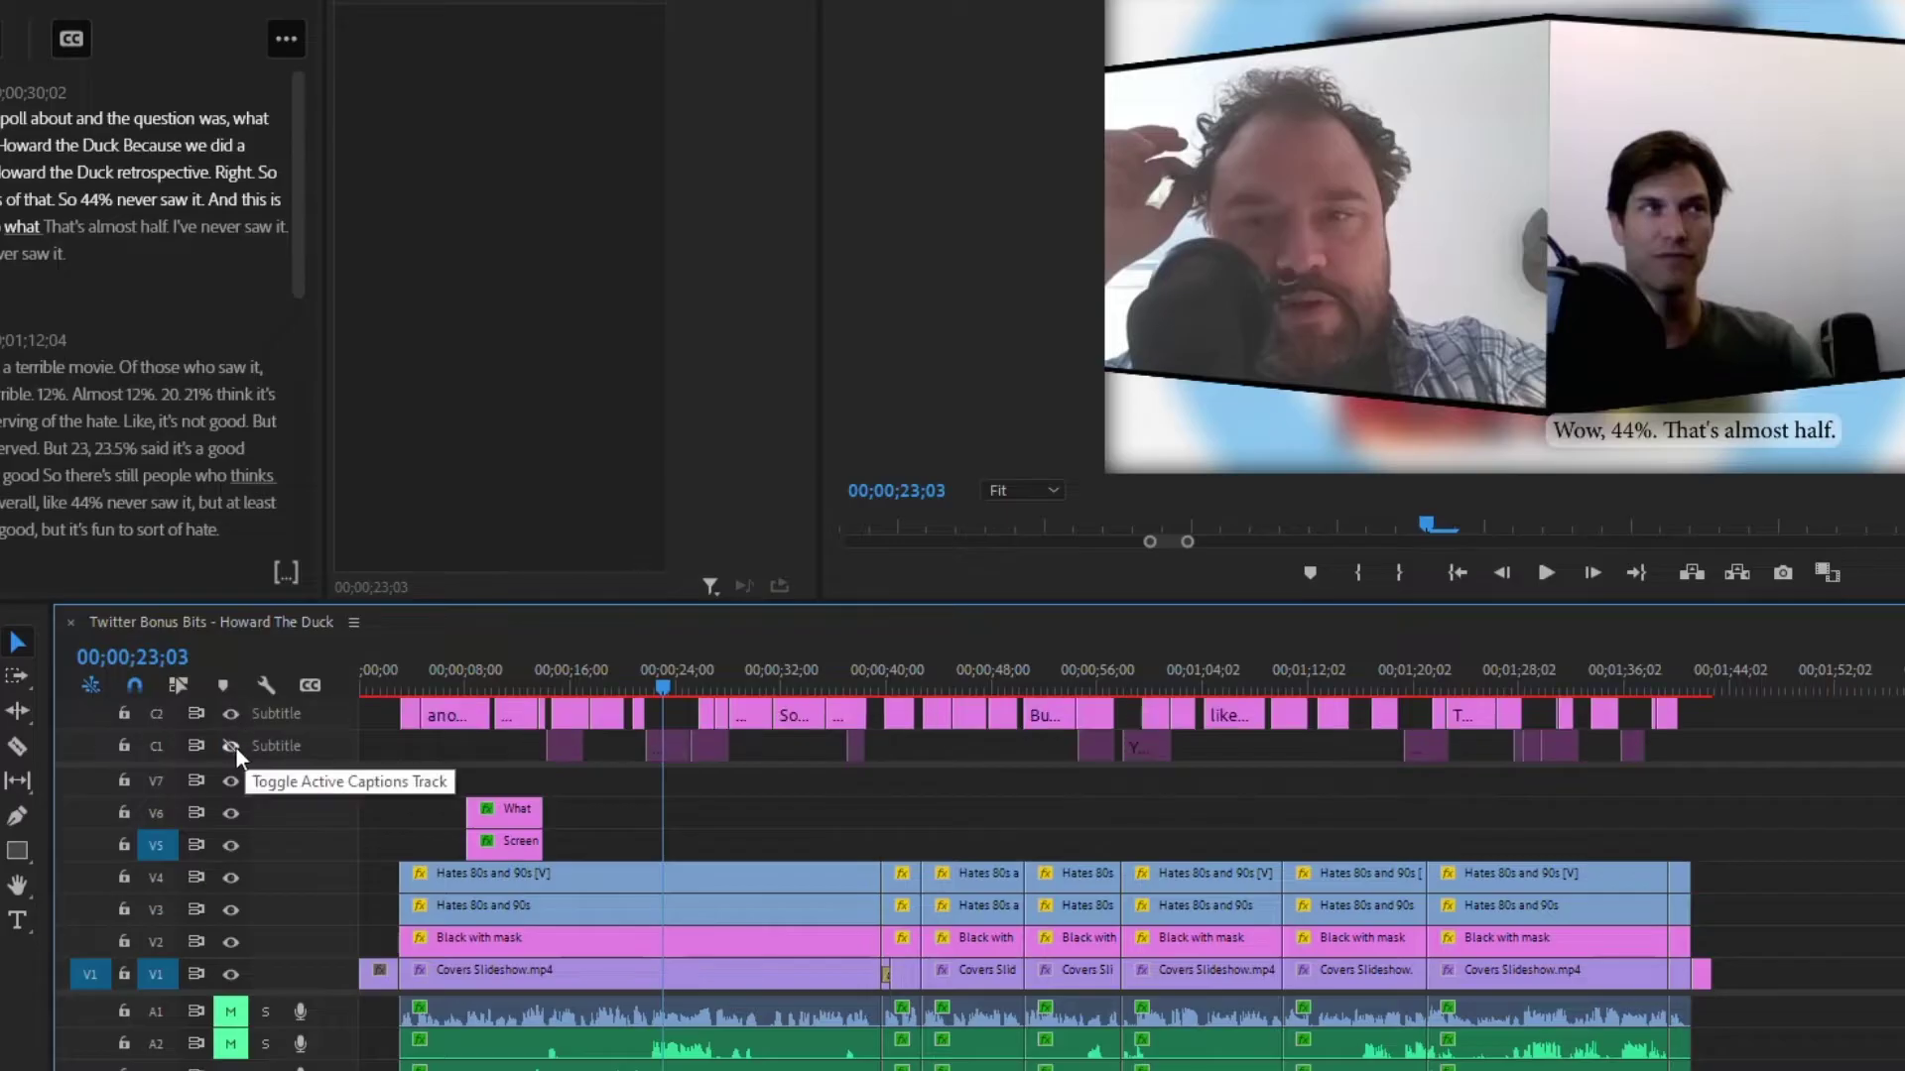
{"action": "left_click", "coordinate": [232, 746]}
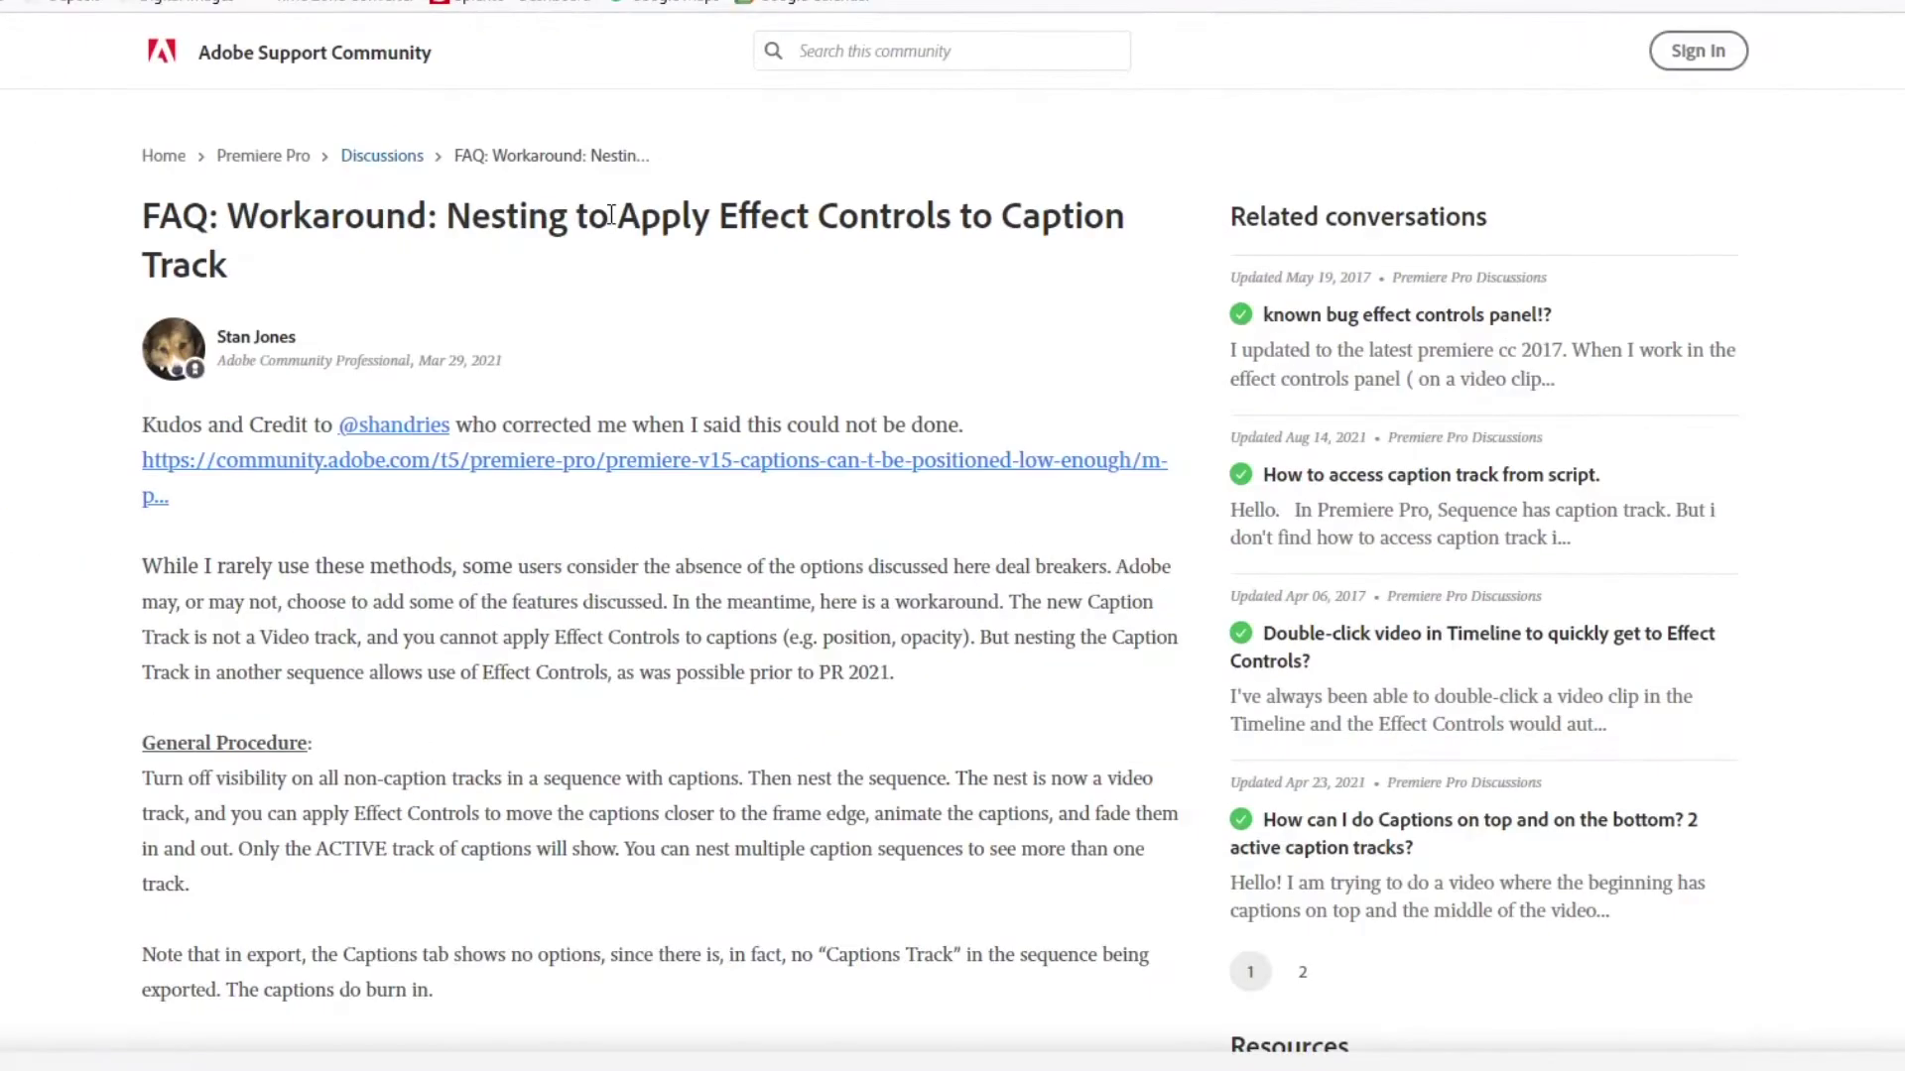
- Scroll the timeline and move the playhead to 00;00;28;29
{"action": "scroll", "coordinate": [669, 630], "scroll_direction": "down", "scroll_amount": 8}
{"action": "scroll", "coordinate": [670, 636], "scroll_direction": "down", "scroll_amount": 12}
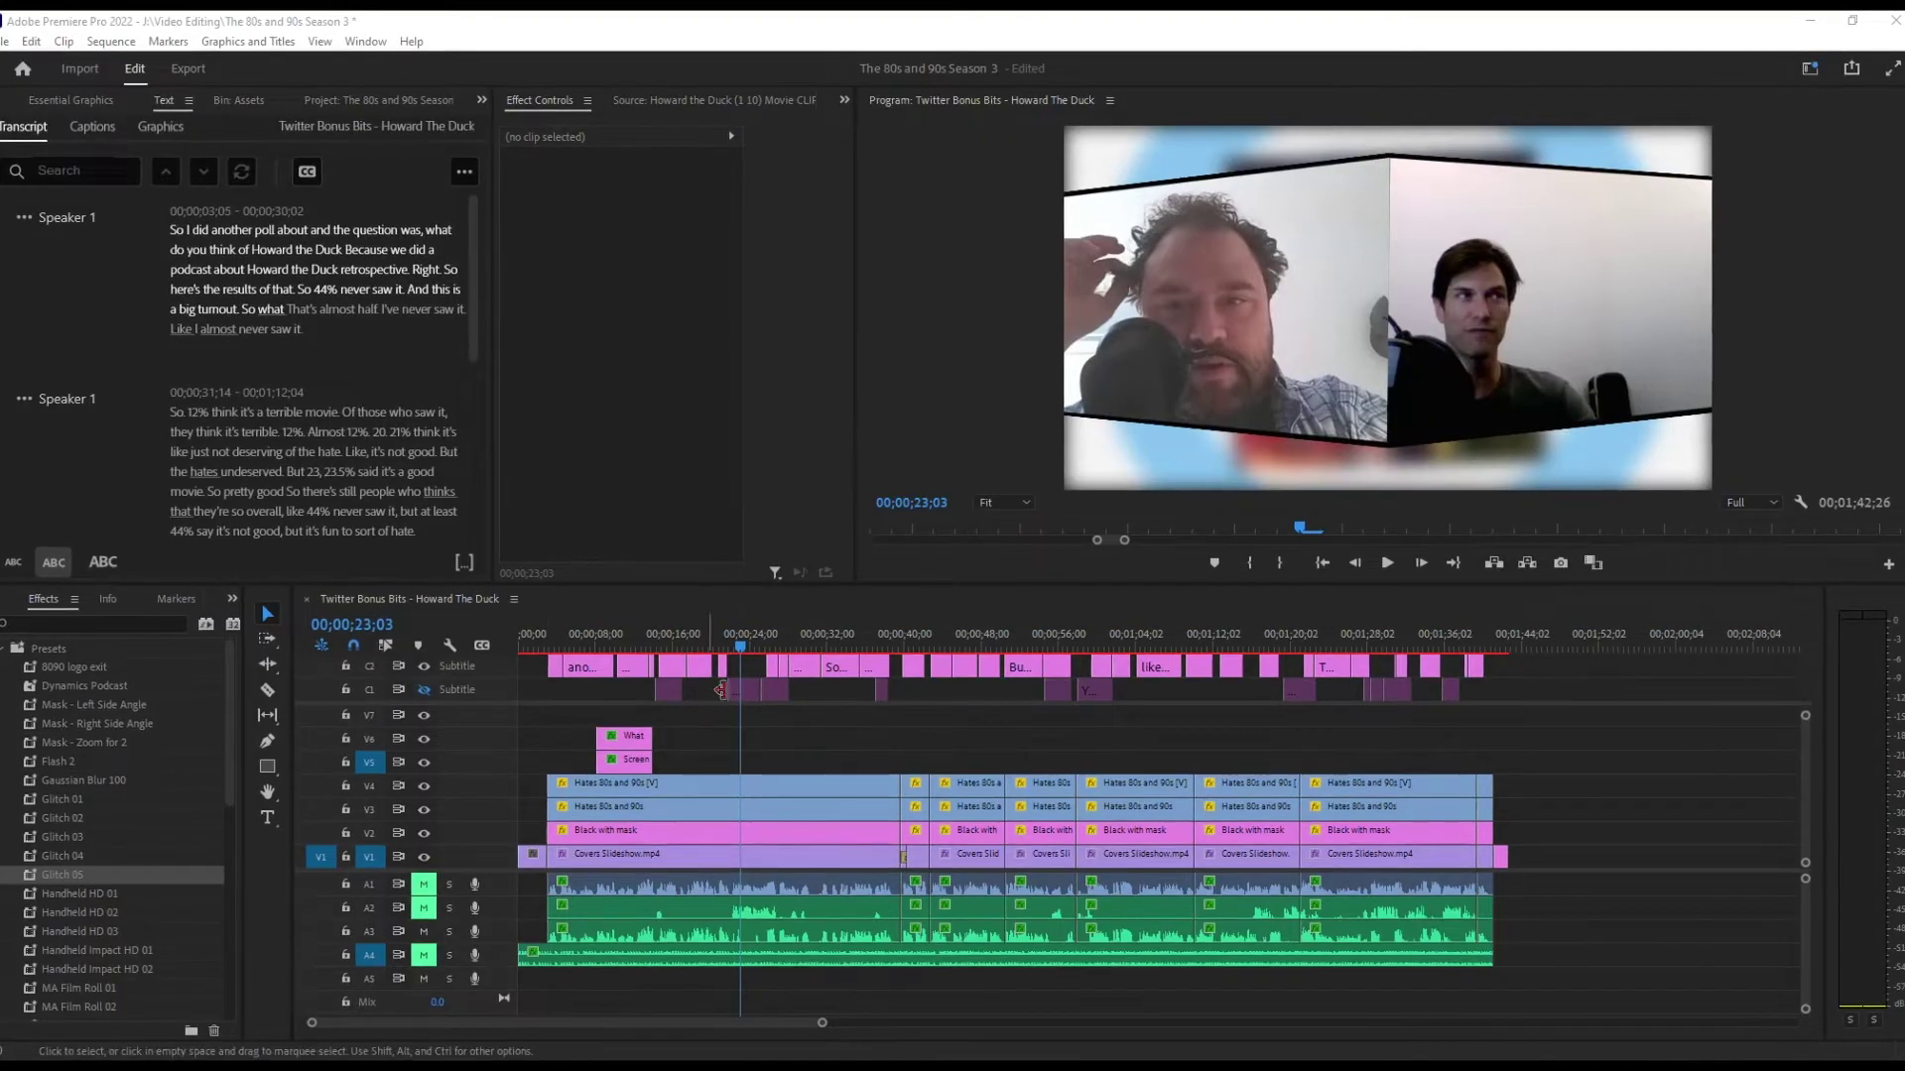
{"action": "left_click", "coordinate": [800, 642]}
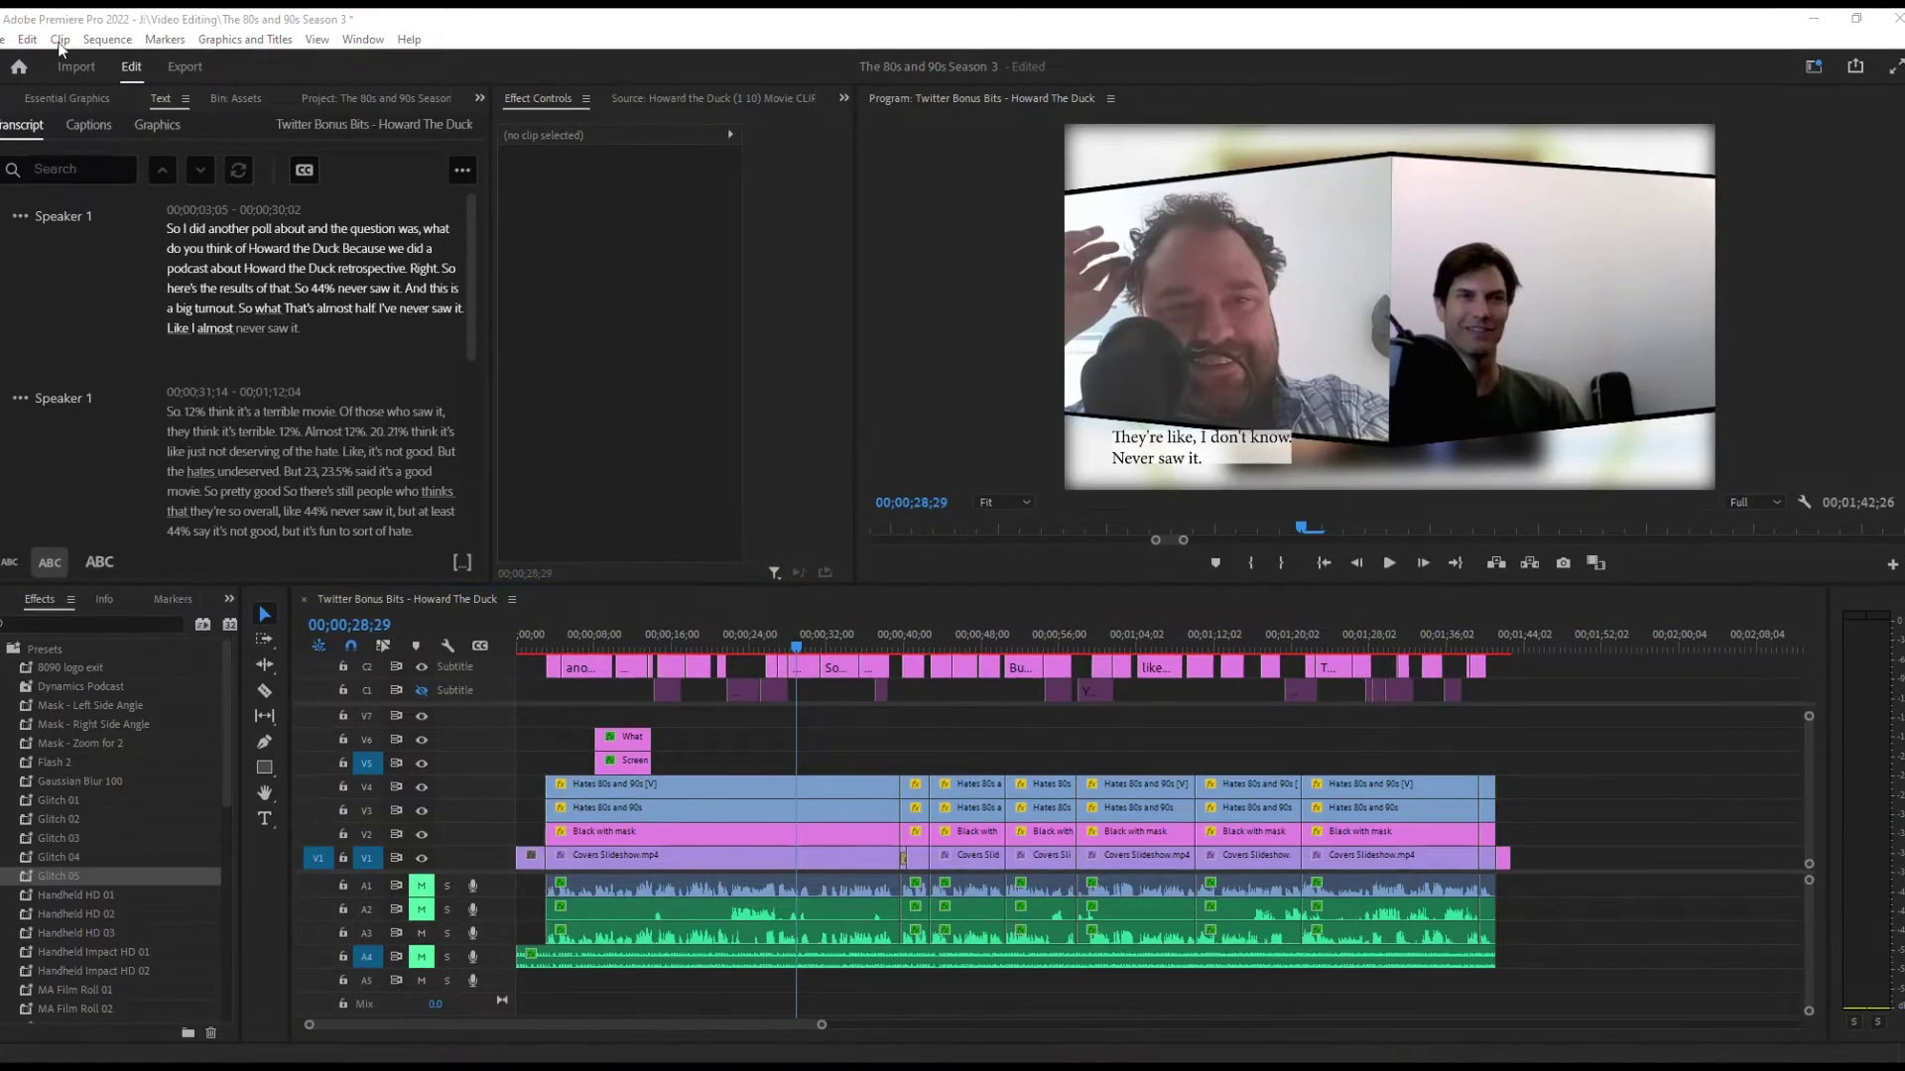
- Add a new 1920×1080 Transparent Video via File > New and view it in the Project bin
{"action": "left_click", "coordinate": [3, 41]}
{"action": "mouse_move", "coordinate": [19, 61]}
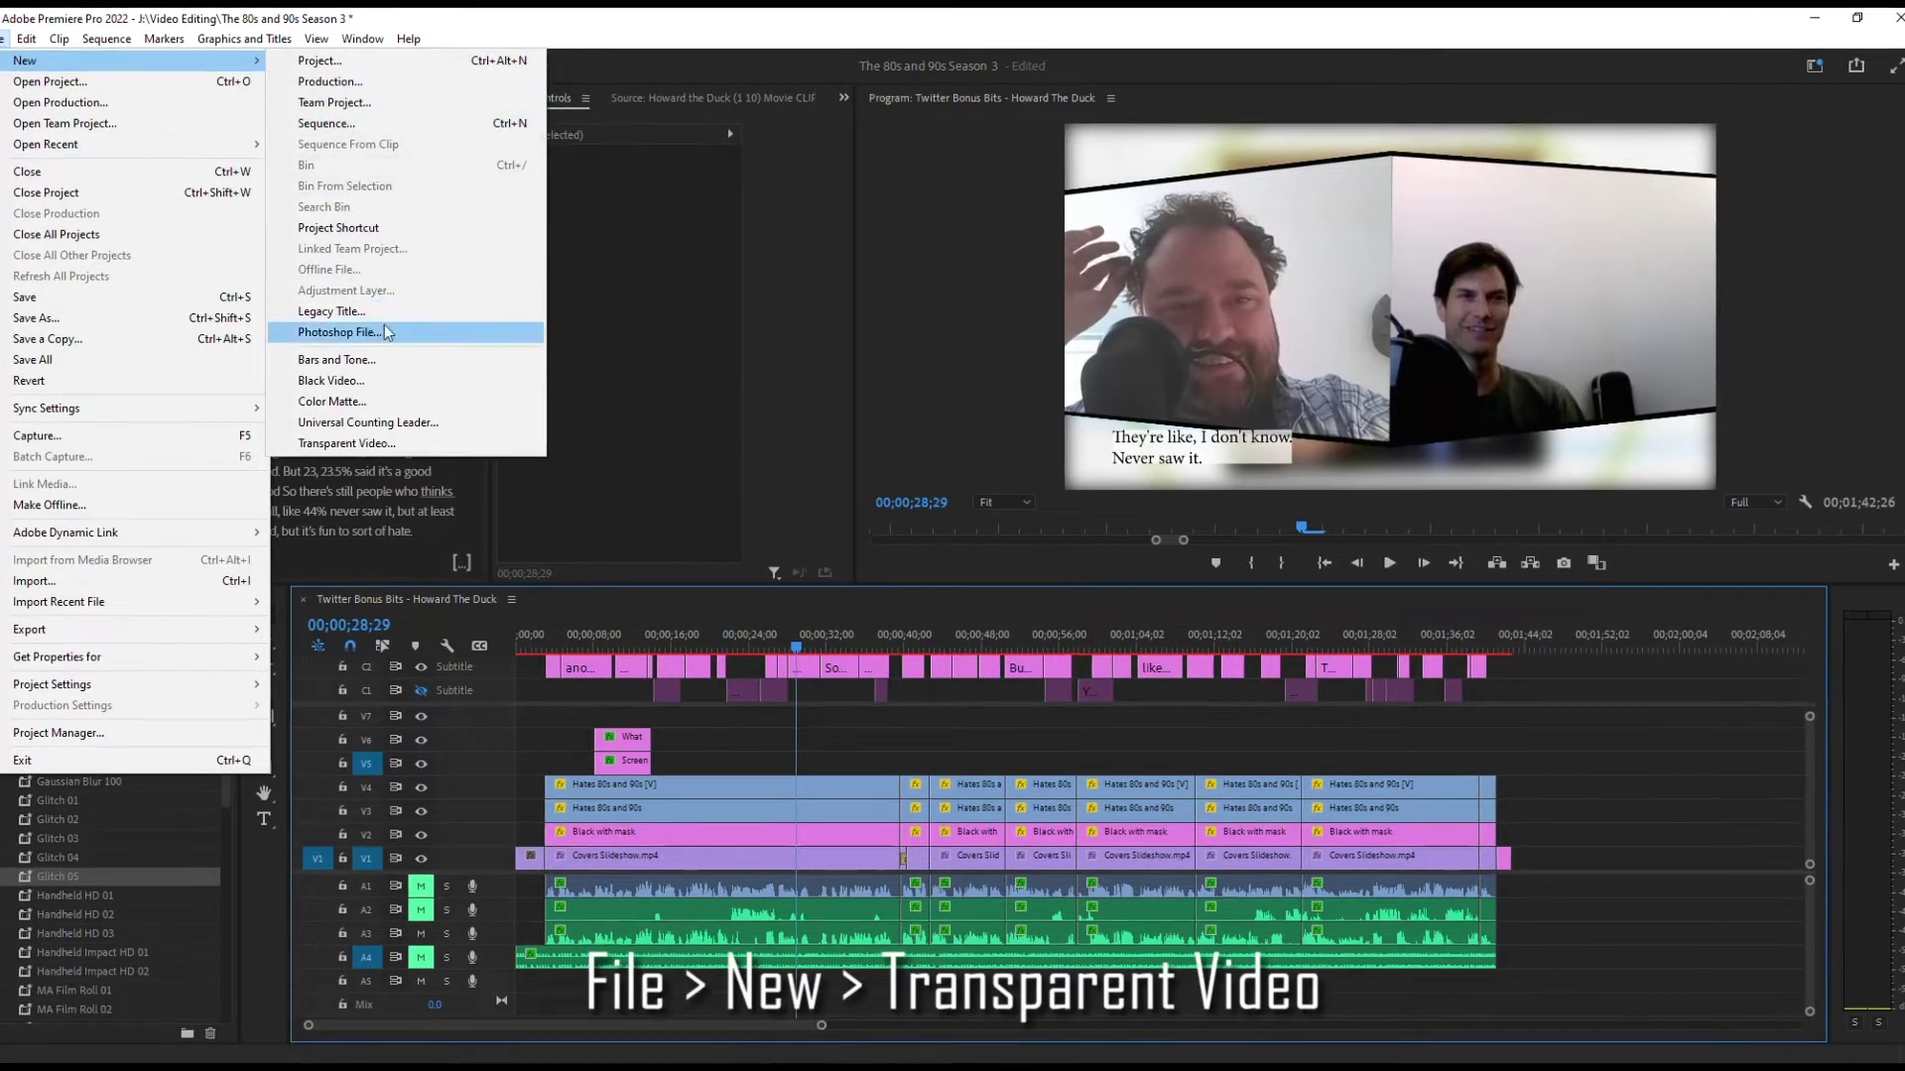
{"action": "left_click", "coordinate": [397, 448]}
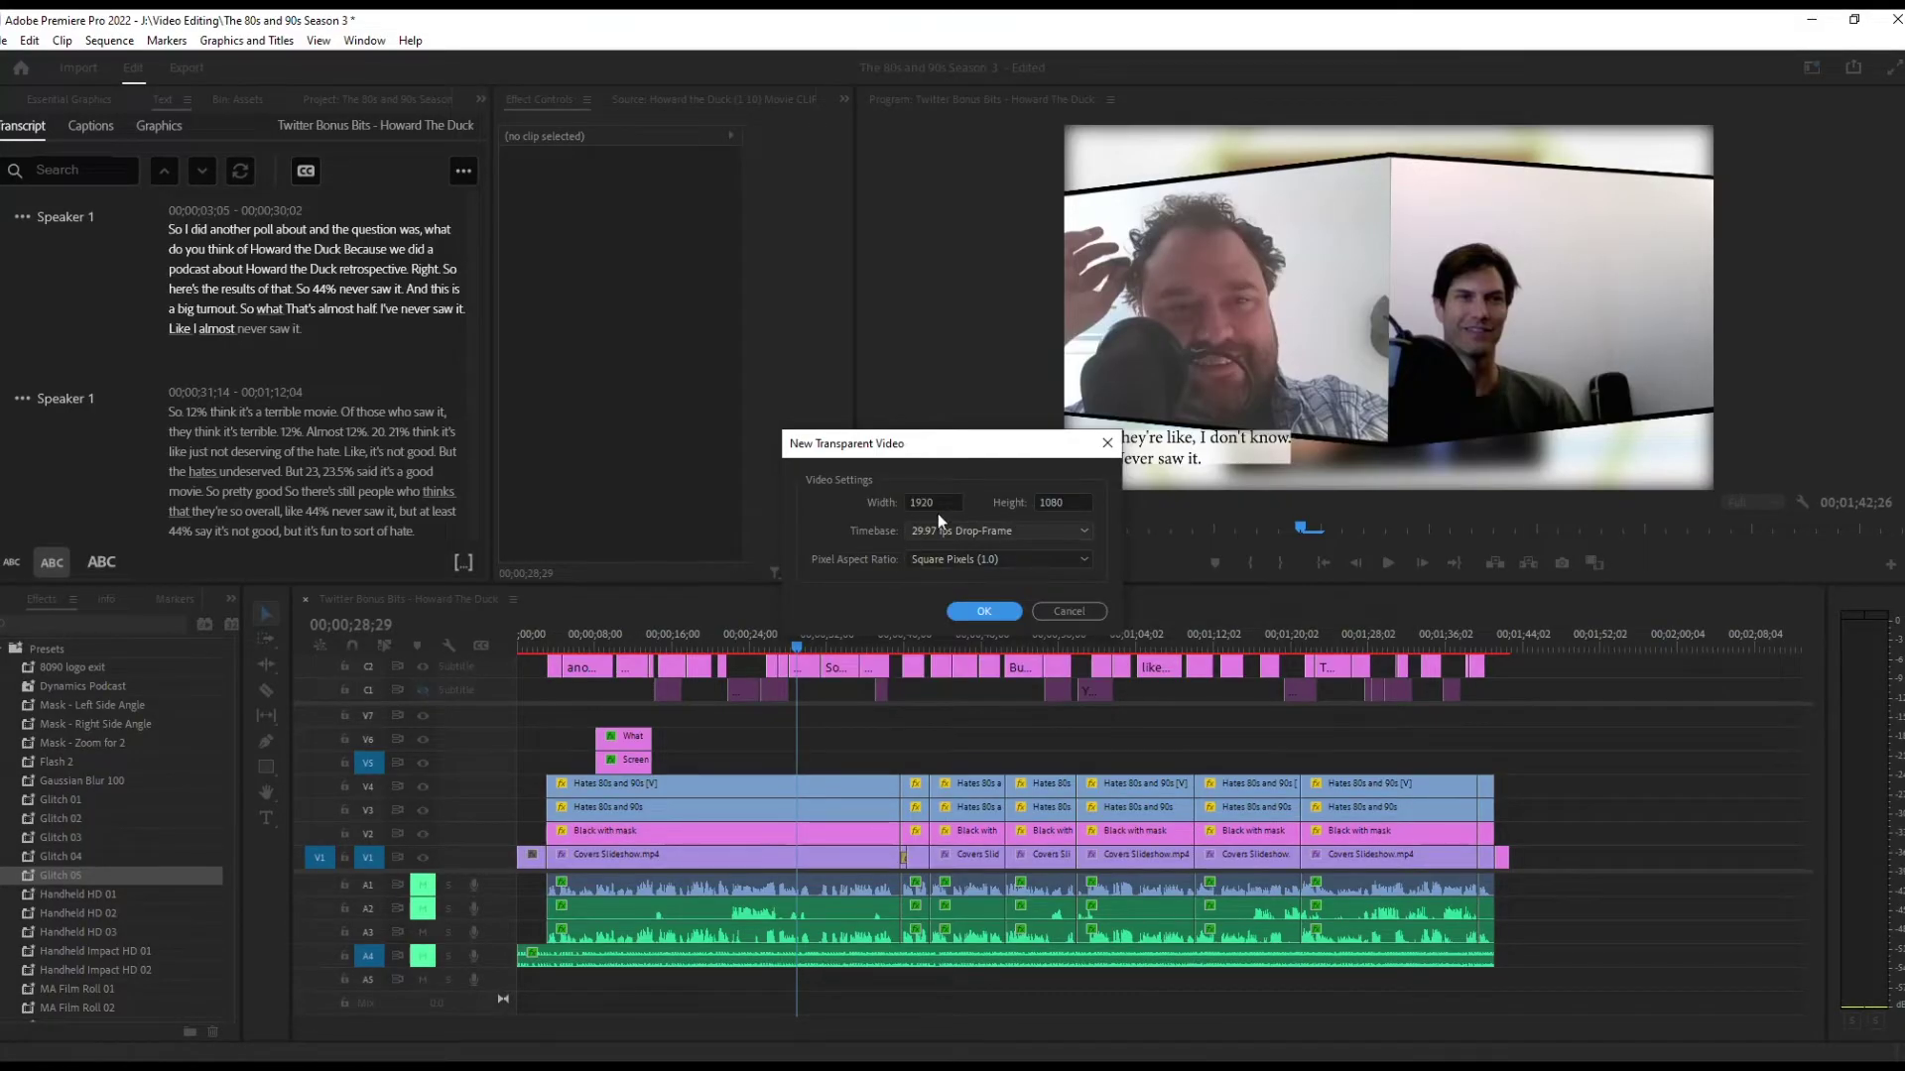
{"action": "left_click", "coordinate": [982, 611]}
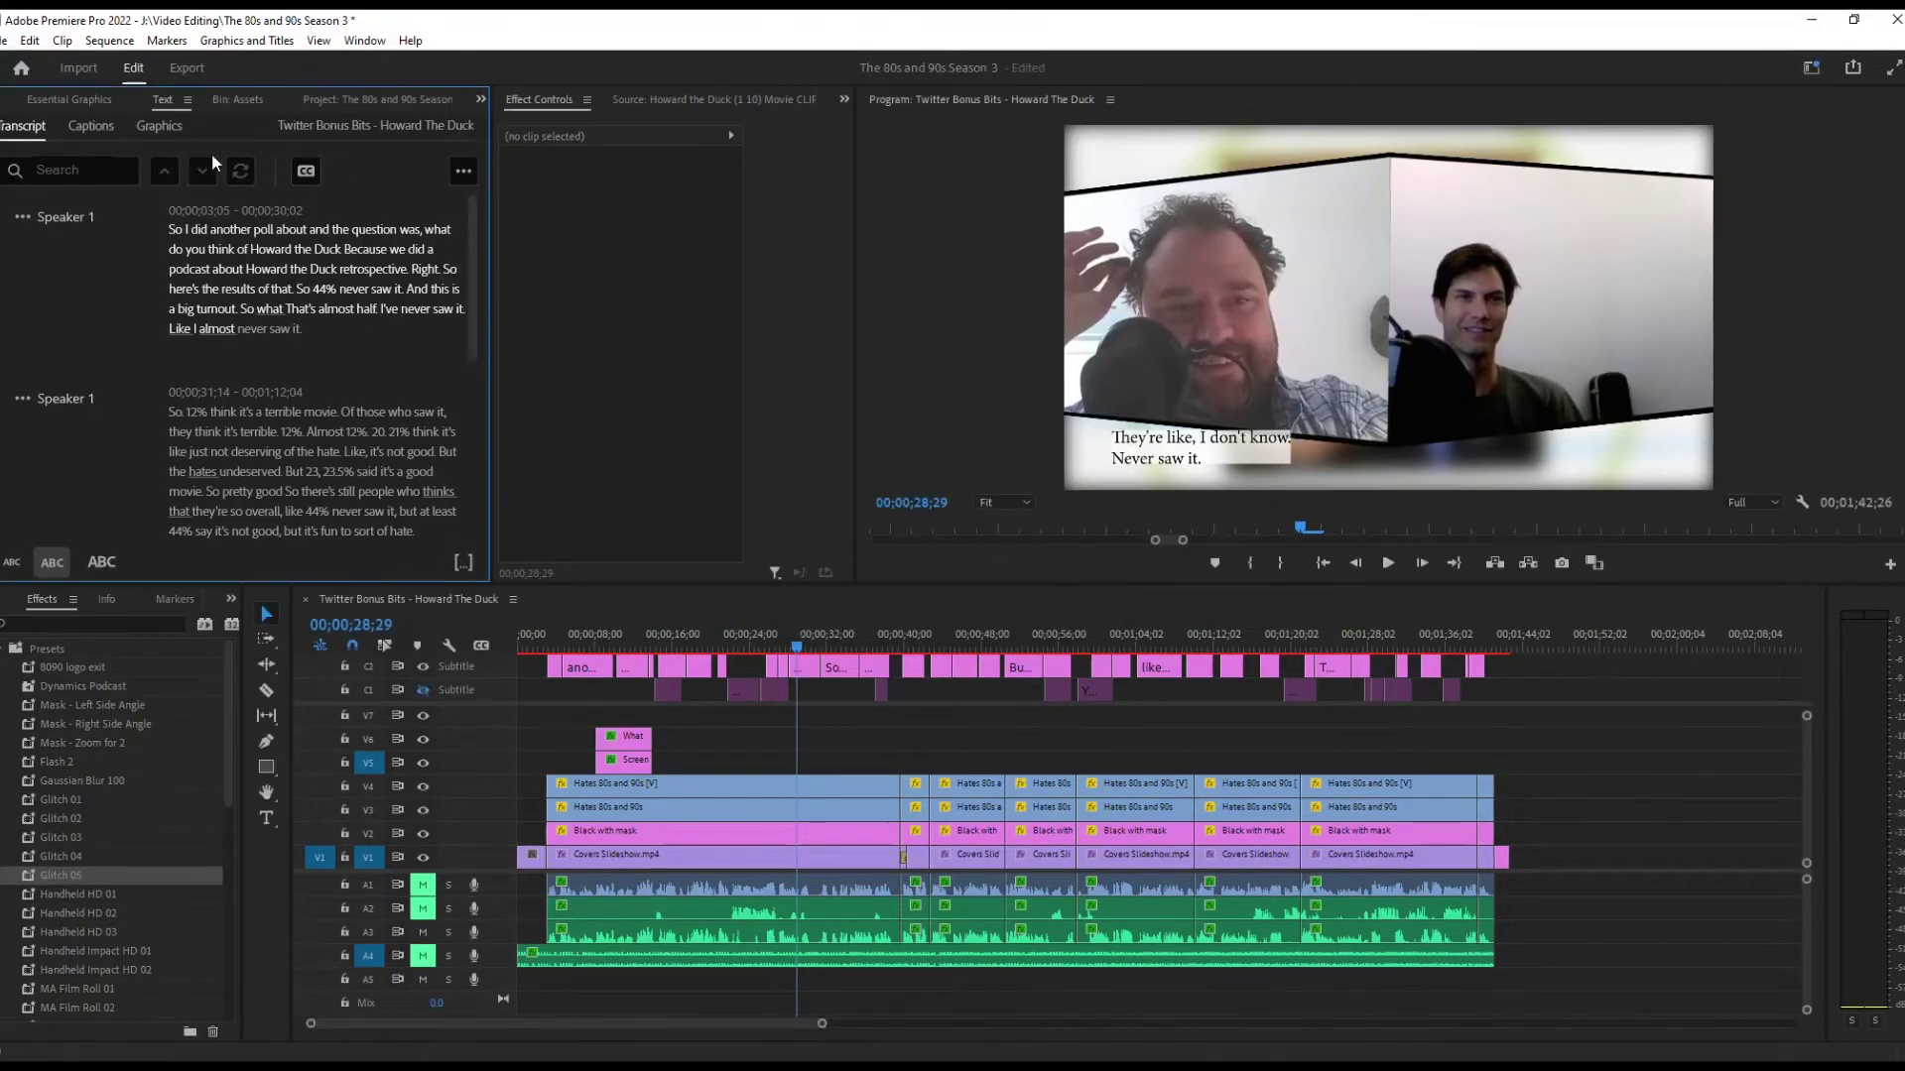
{"action": "left_click", "coordinate": [375, 99]}
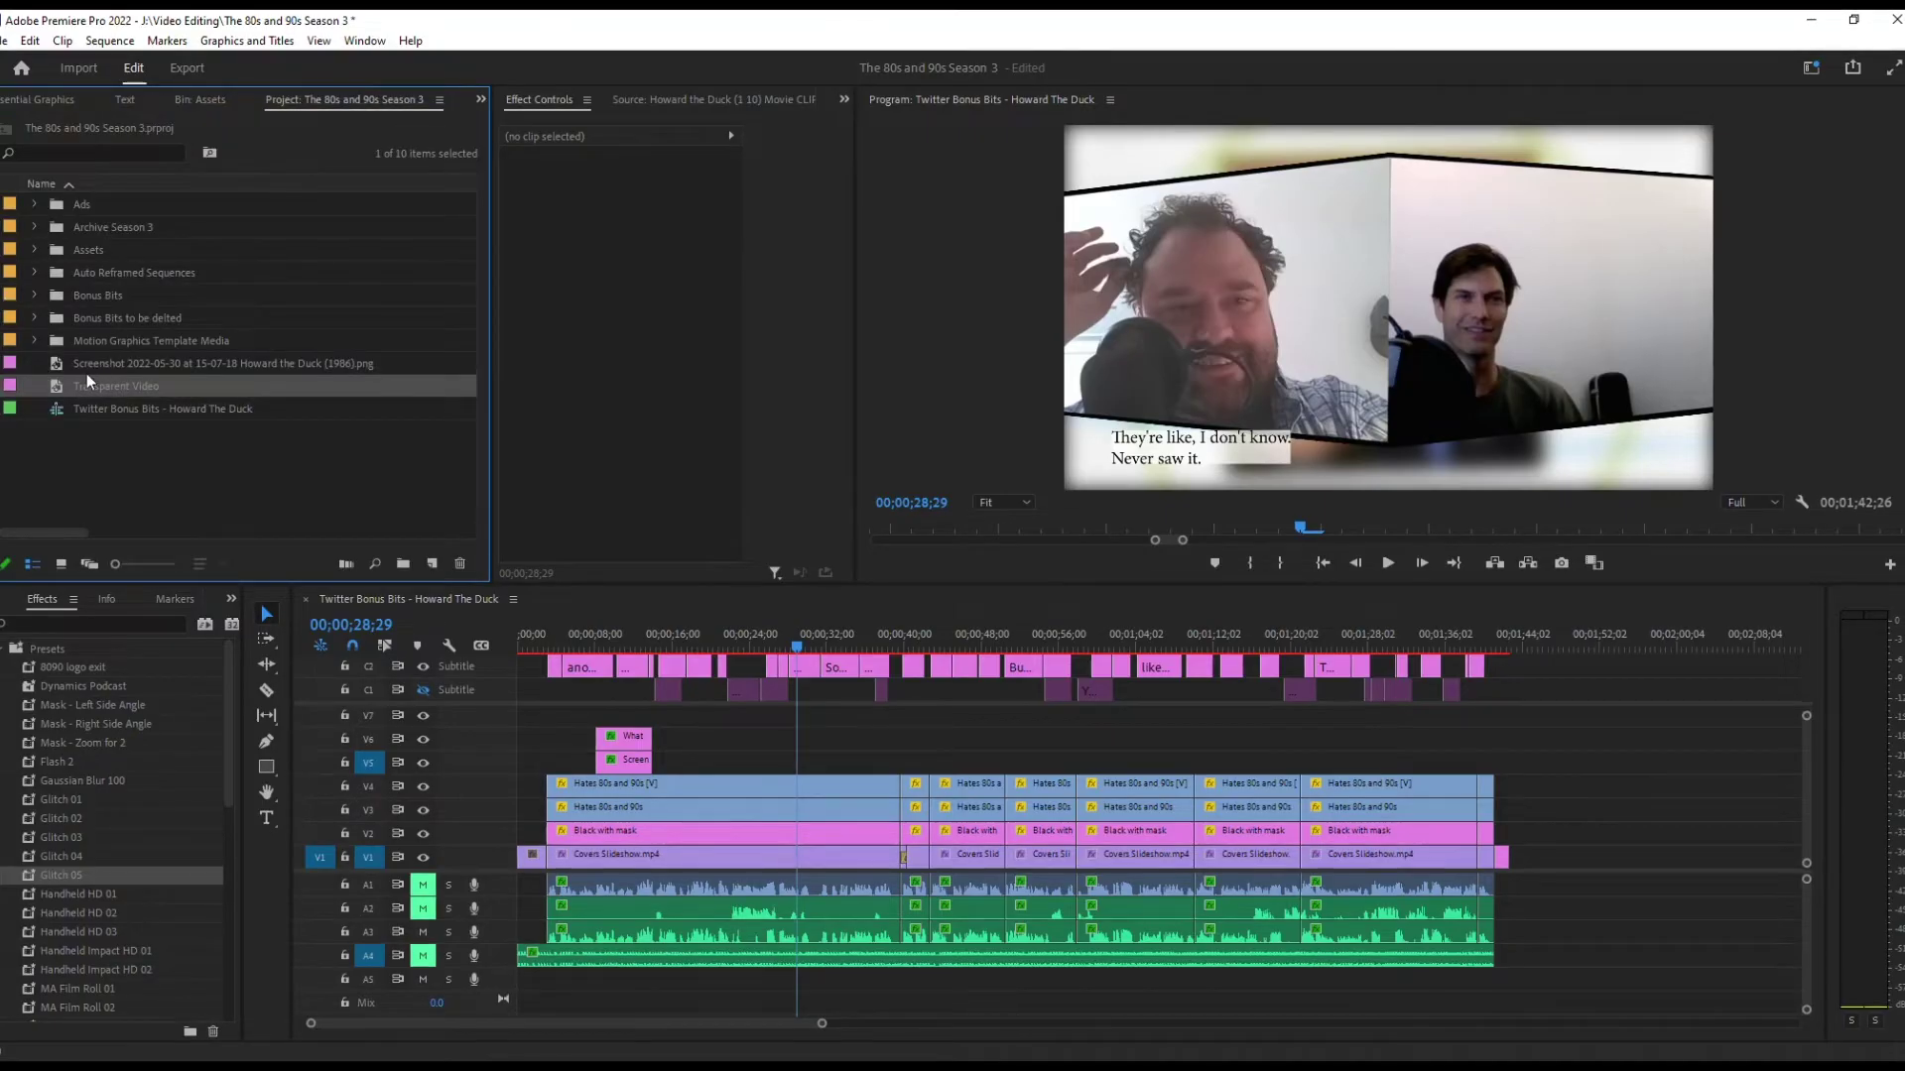
- Place the Transparent Video on V7 and stretch it to span the full sequence
{"action": "left_click_drag", "start_coordinate": [56, 383], "coordinate": [906, 716]}
{"action": "left_click_drag", "start_coordinate": [1028, 669], "coordinate": [1493, 716]}
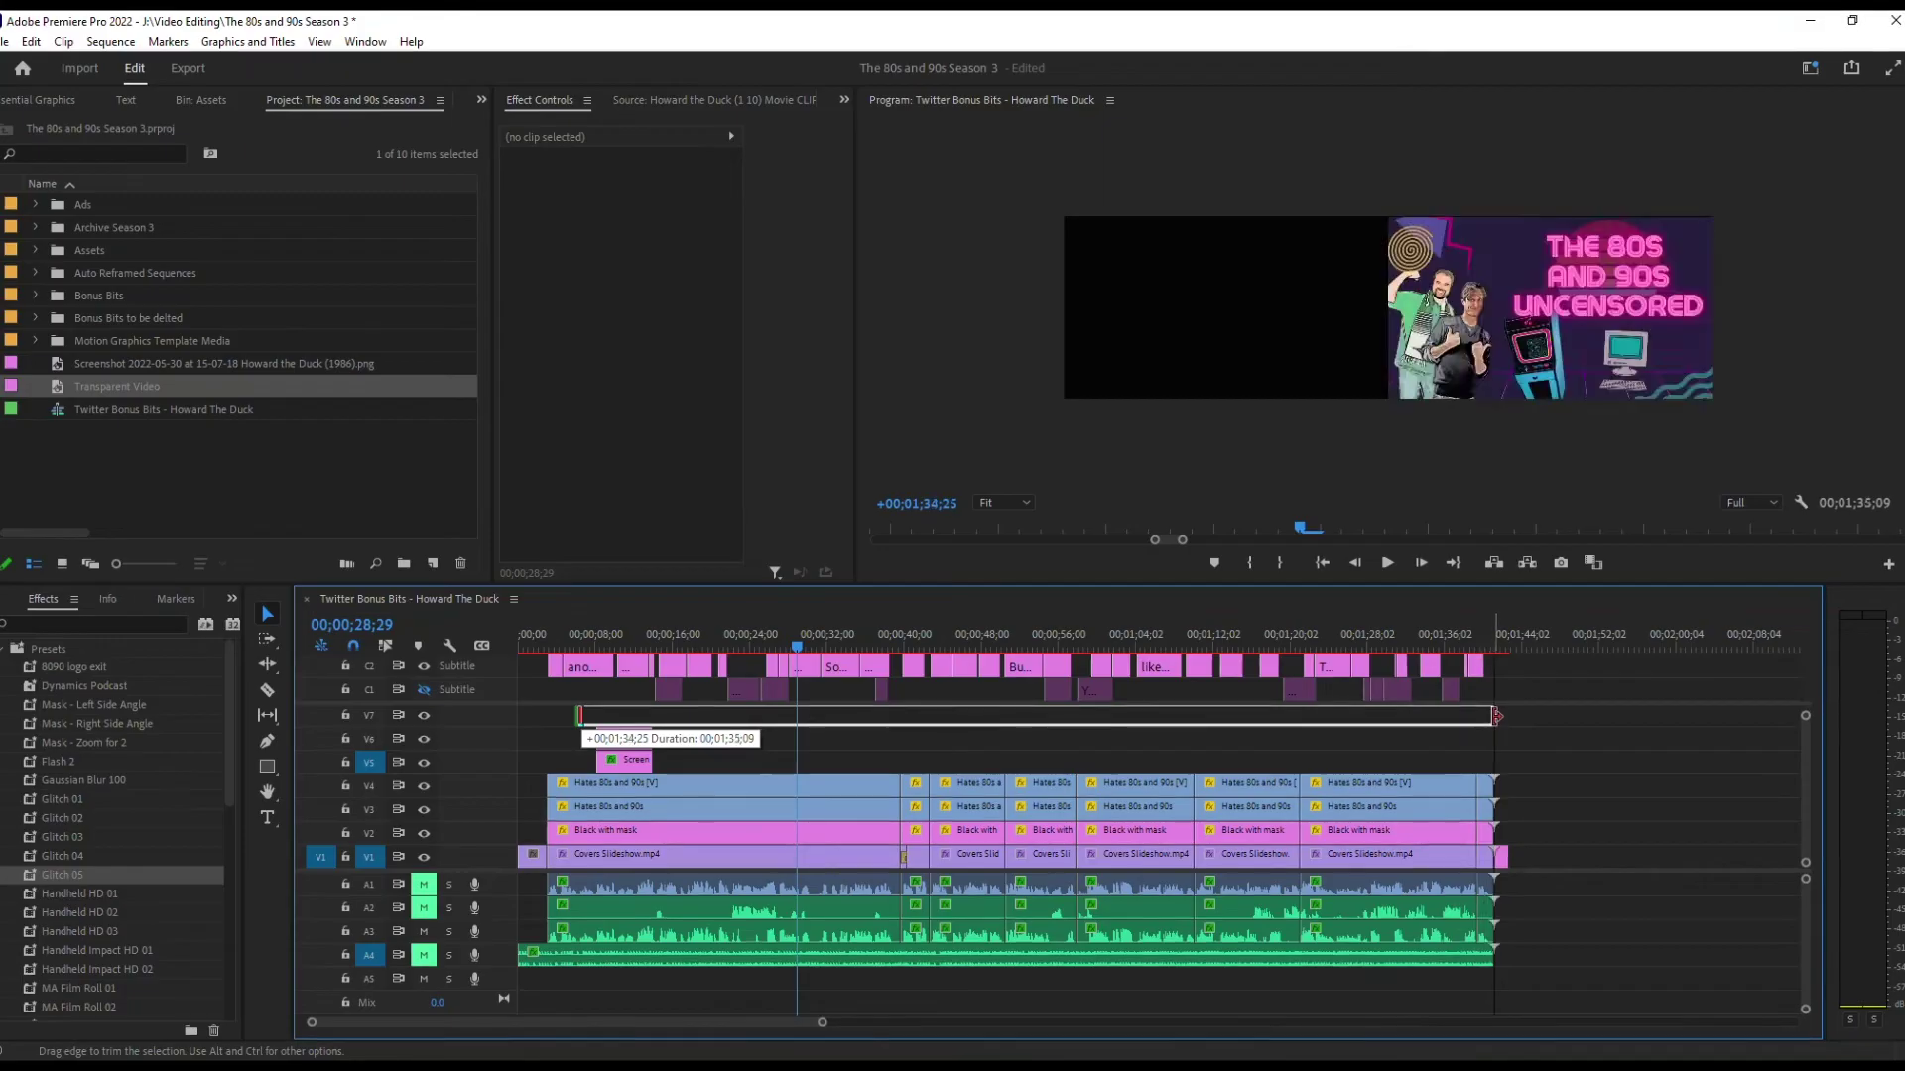
{"action": "left_click_drag", "start_coordinate": [578, 715], "coordinate": [553, 655]}
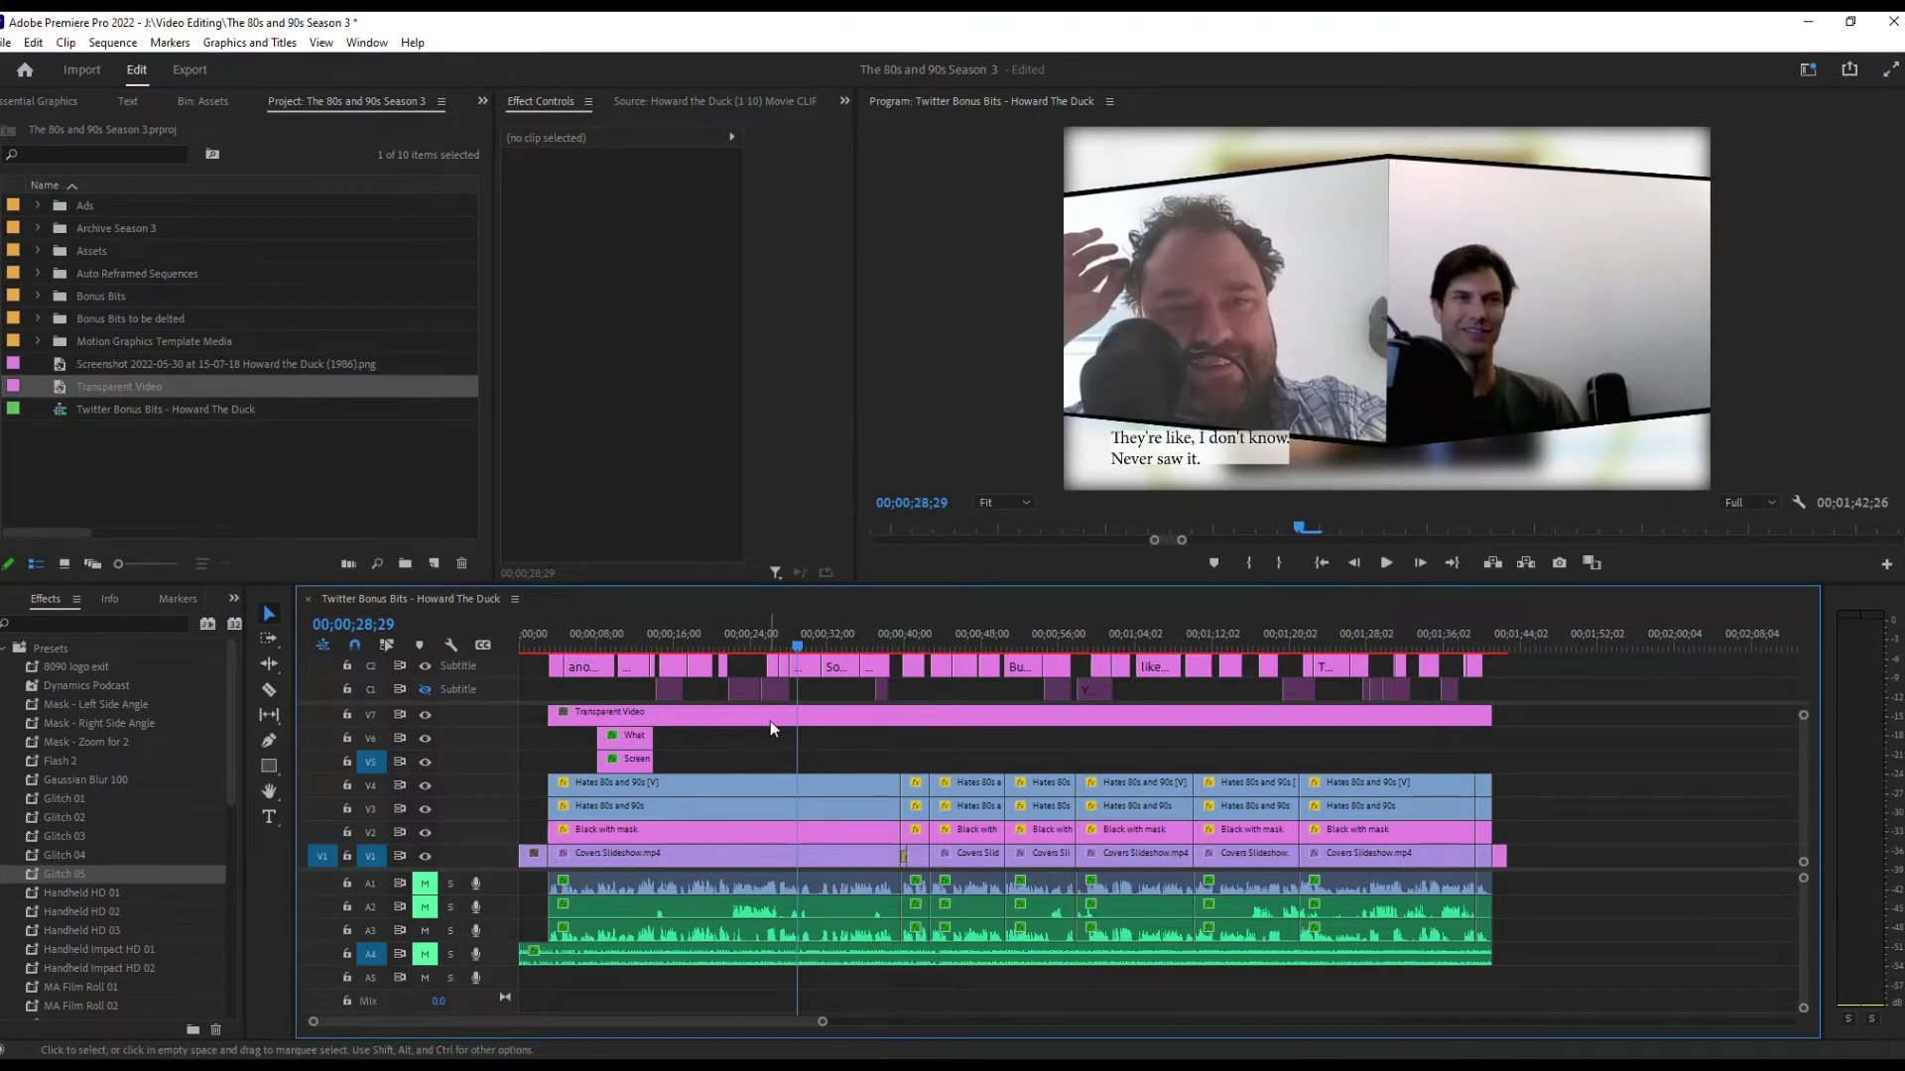
- Hide caption track C2 and show caption track C1
{"action": "mouse_move", "coordinate": [769, 722]}
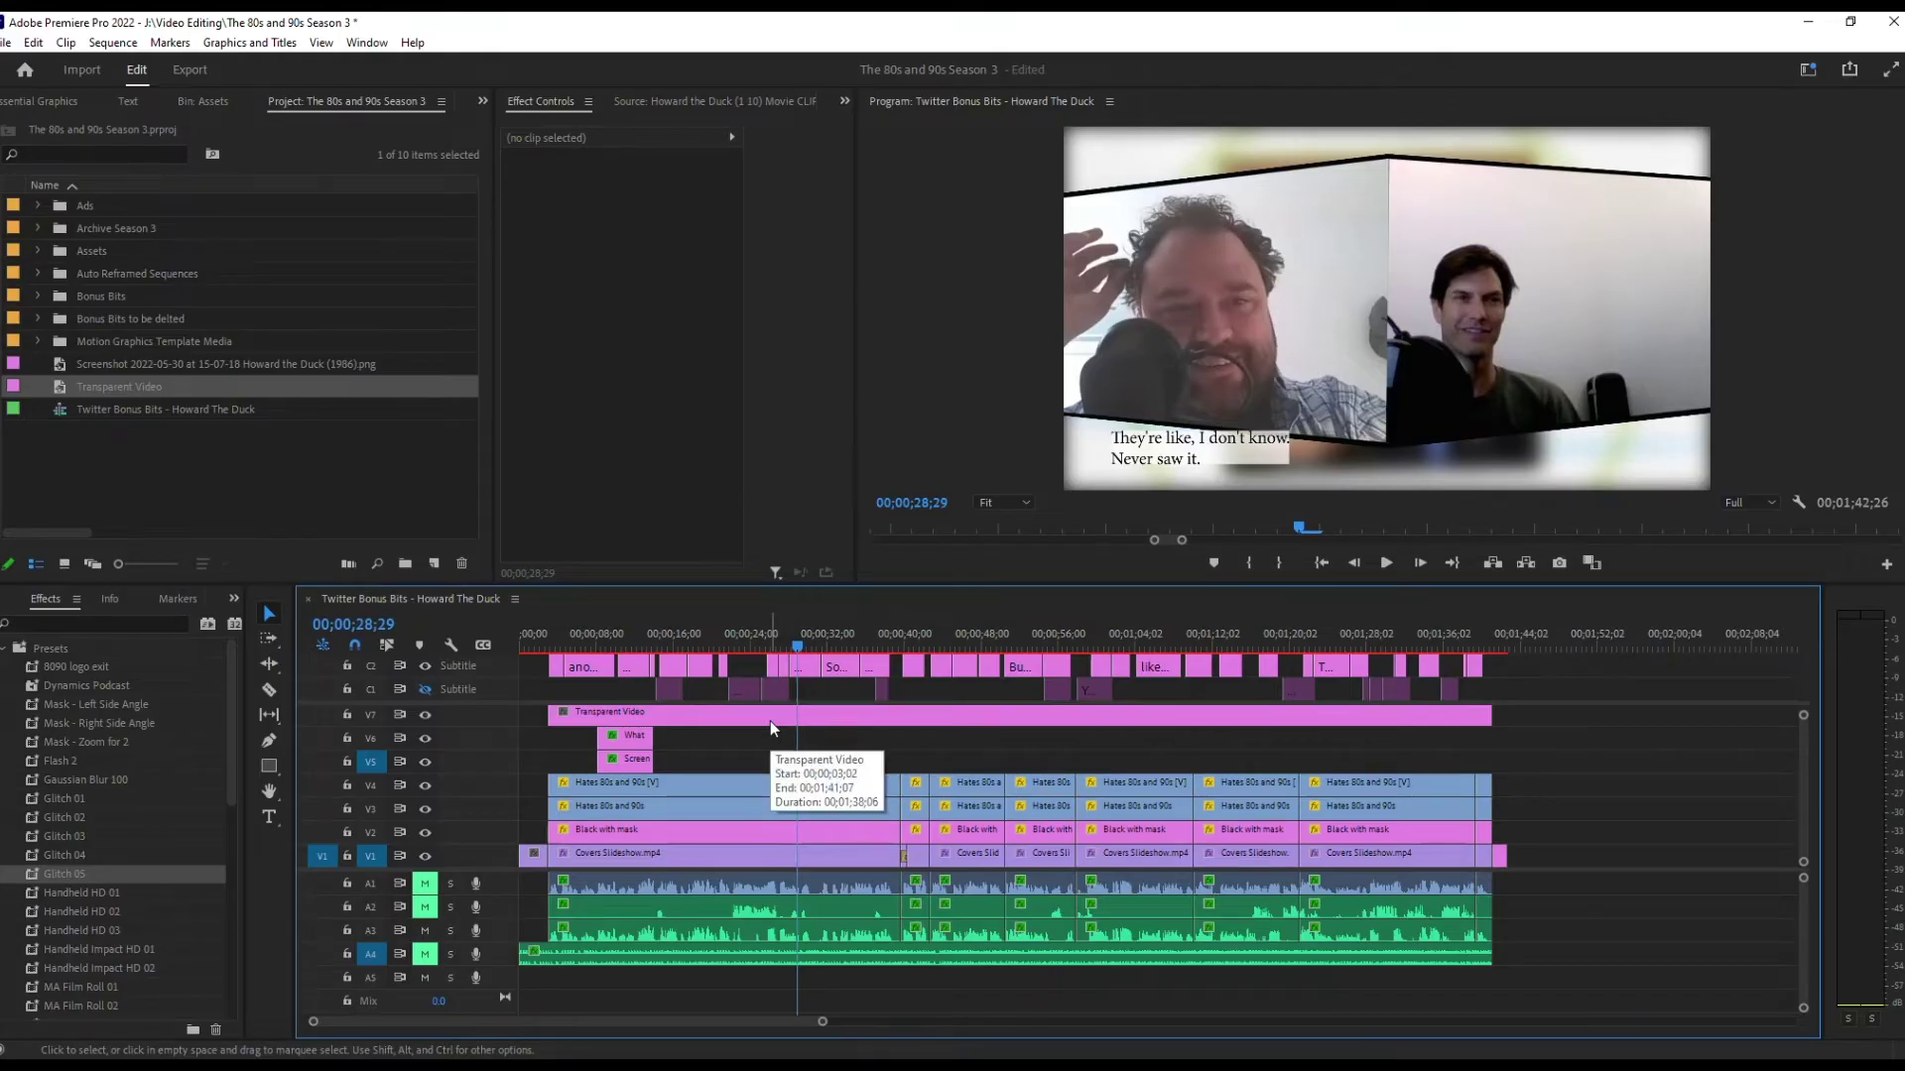
{"action": "left_click", "coordinate": [425, 665]}
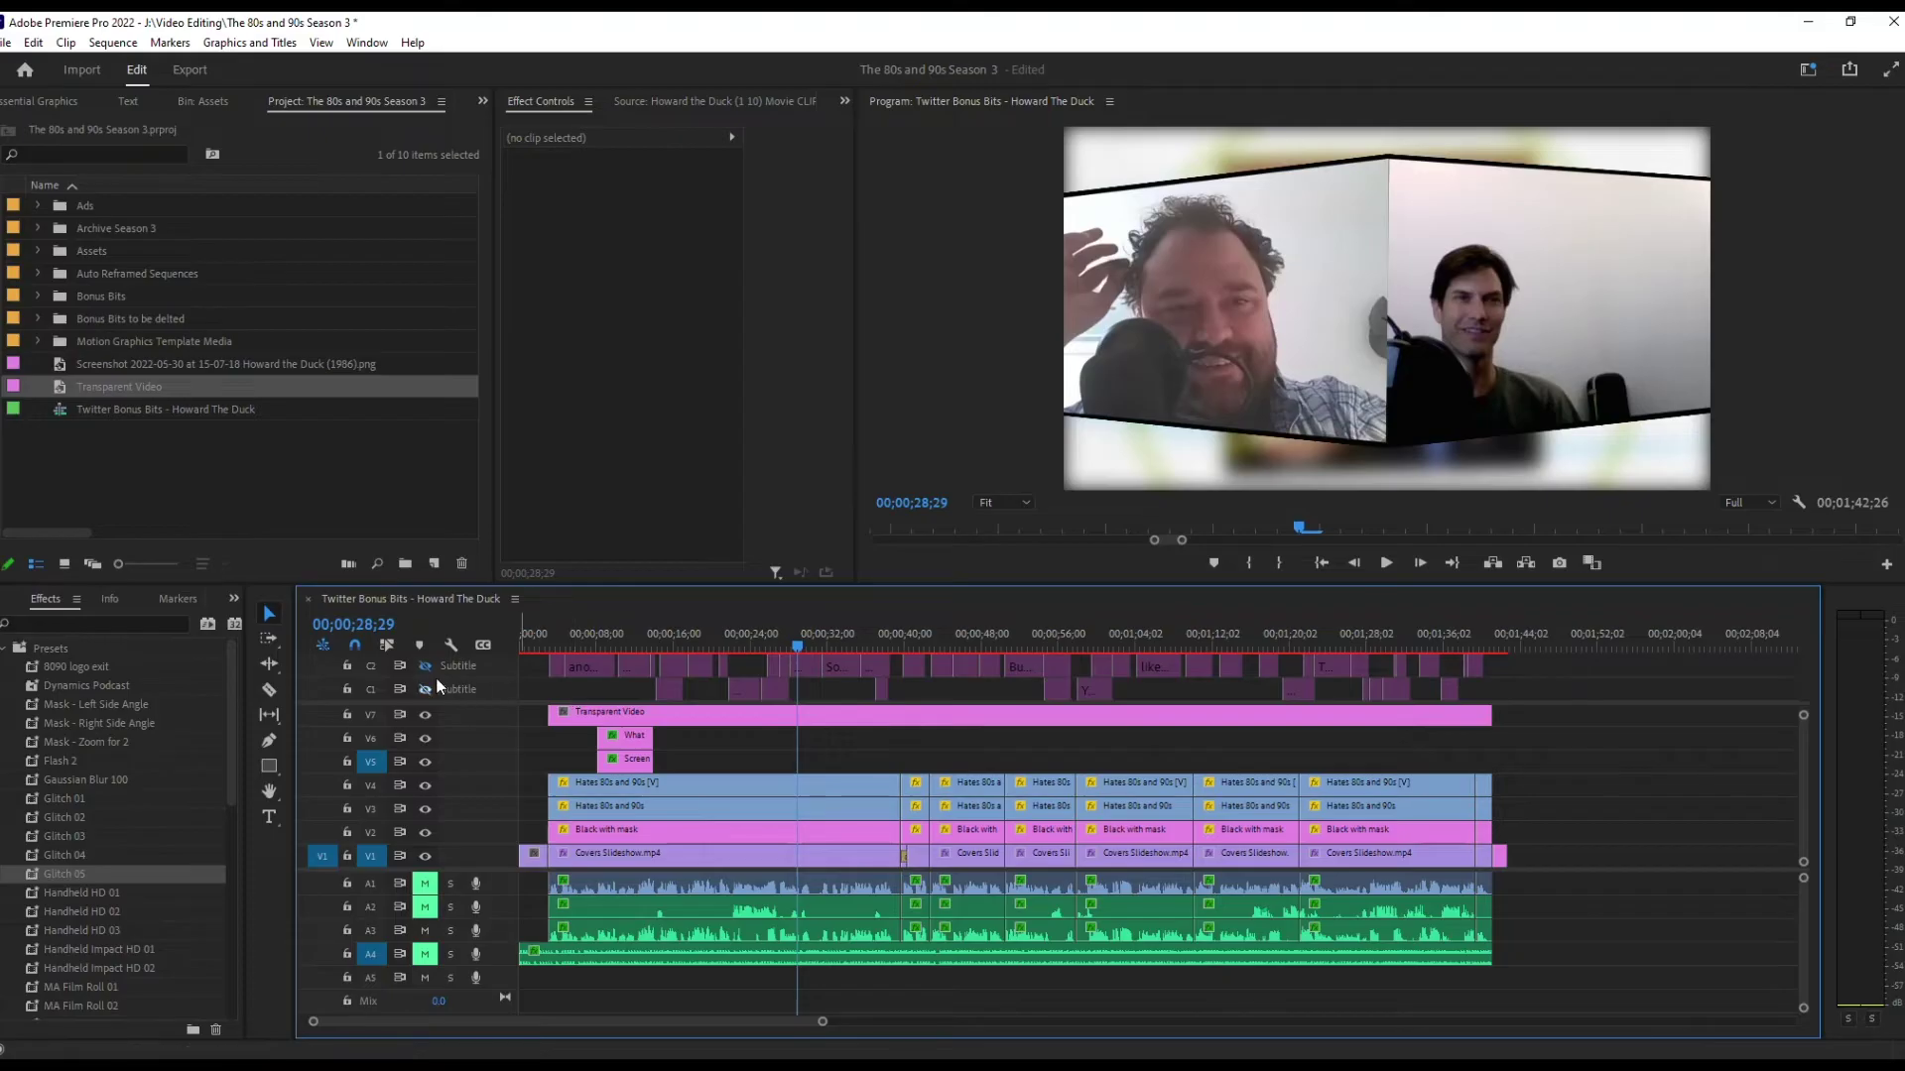
{"action": "left_click", "coordinate": [425, 690]}
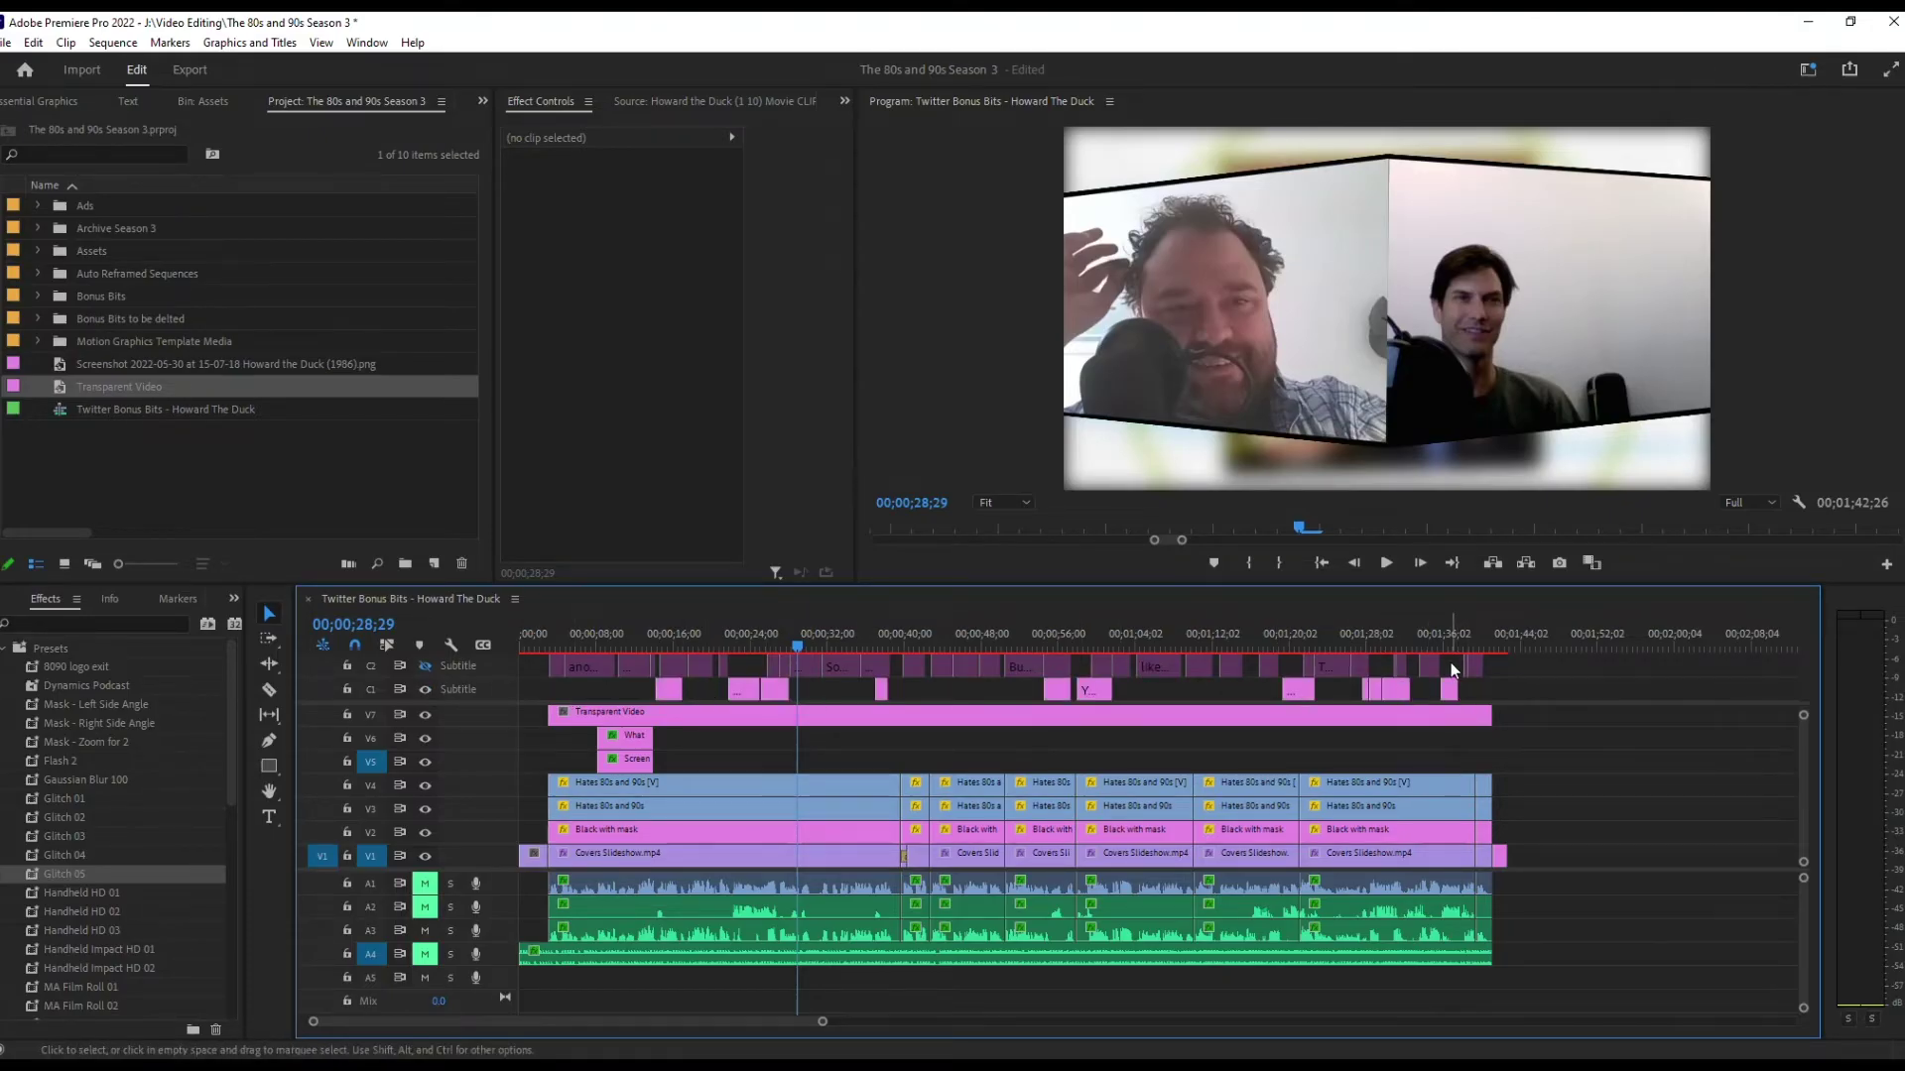
- Switch to the Captions and Graphics workspace
{"action": "left_click", "coordinate": [369, 44]}
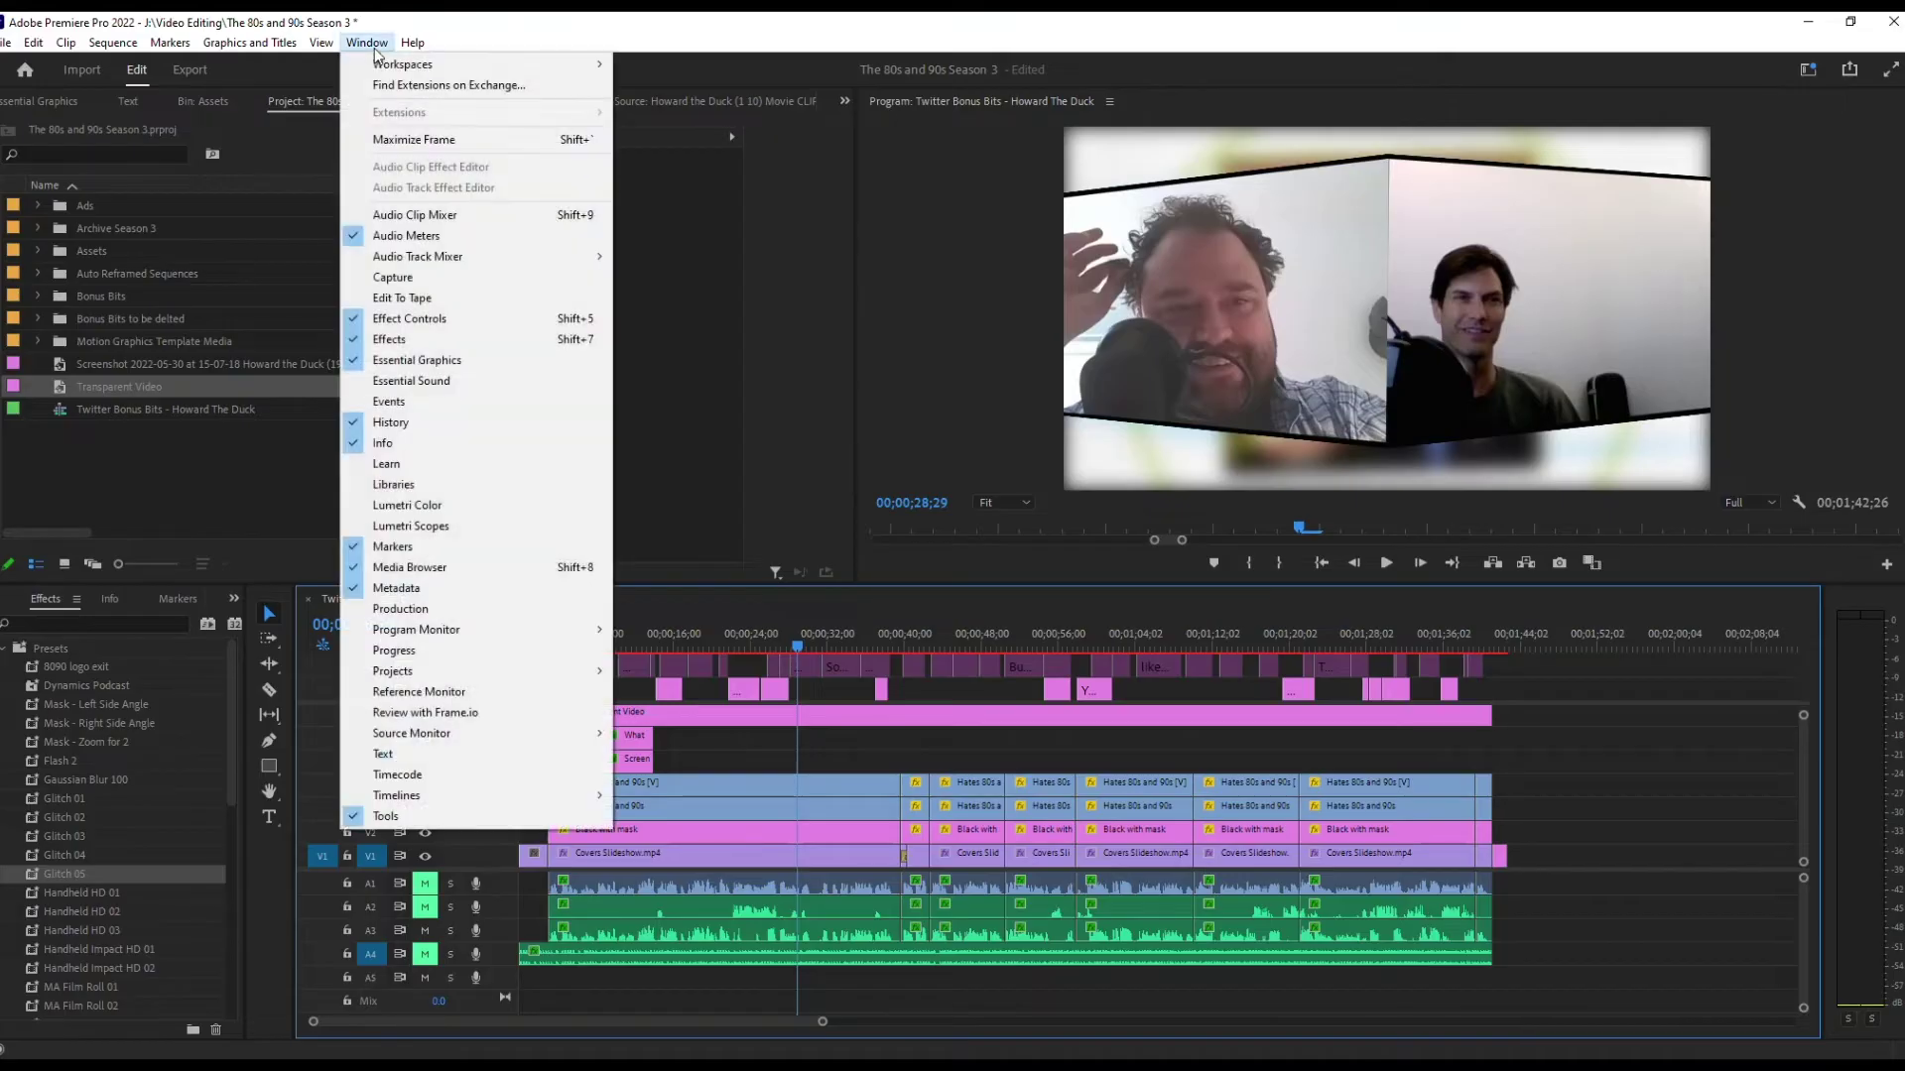
{"action": "mouse_move", "coordinate": [476, 64]}
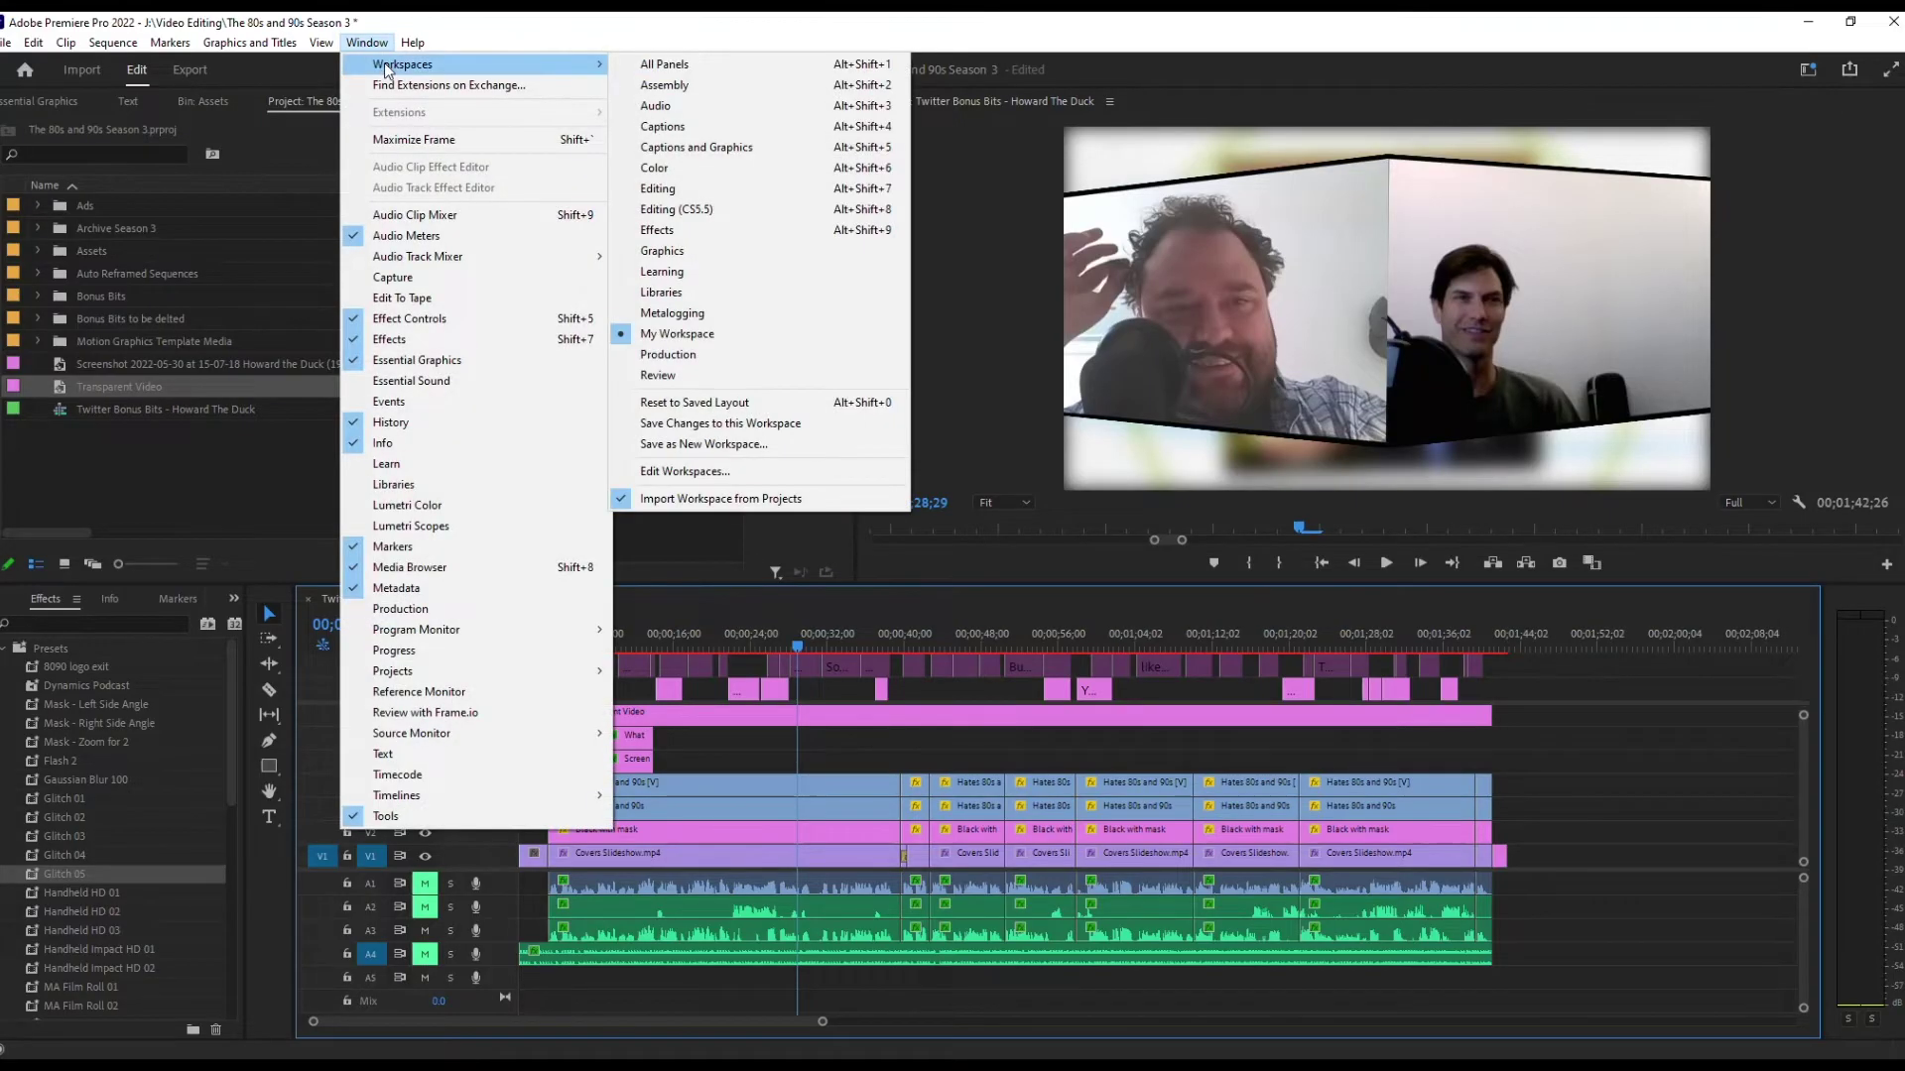
{"action": "left_click", "coordinate": [740, 148]}
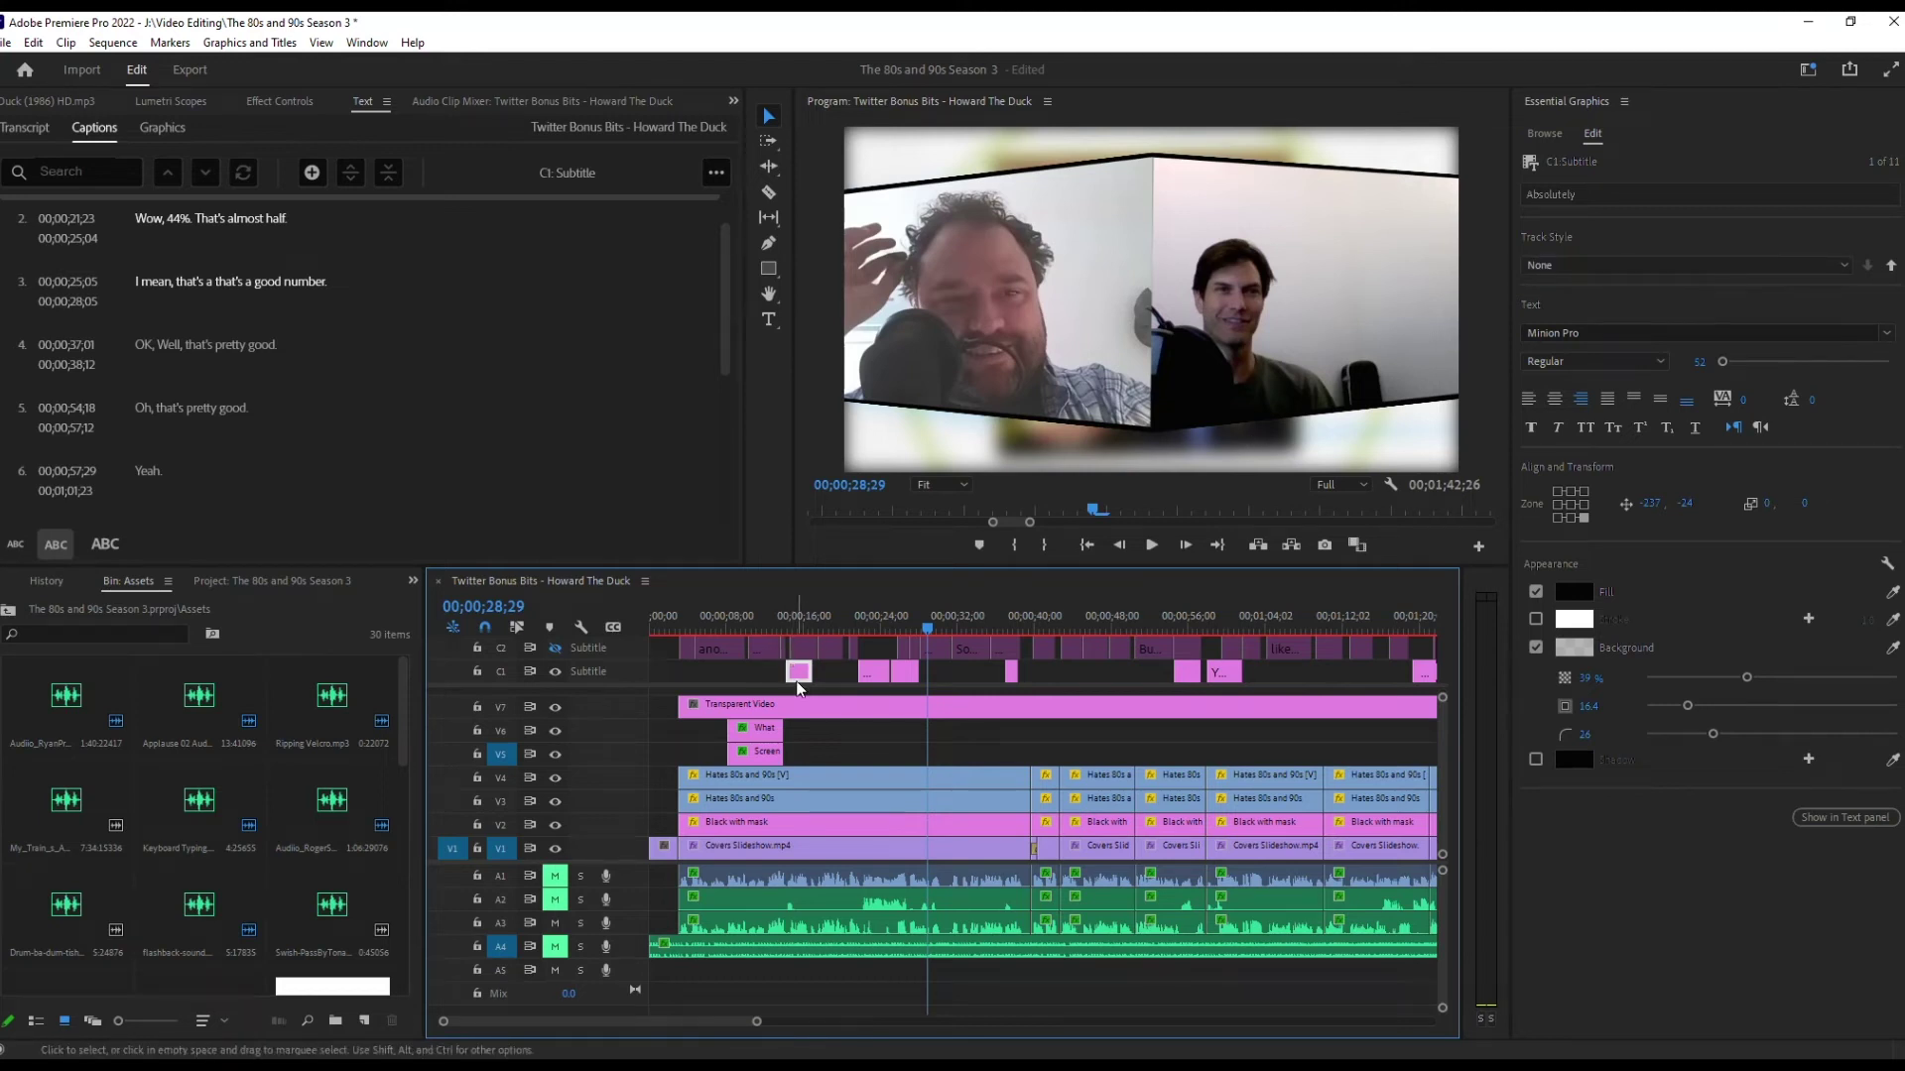
- Marquee-select the C1 caption clips, then select all captions in the Captions panel with Ctrl+A
{"action": "left_click_drag", "start_coordinate": [752, 680], "coordinate": [940, 663]}
{"action": "left_click_drag", "start_coordinate": [756, 1023], "coordinate": [942, 1022]}
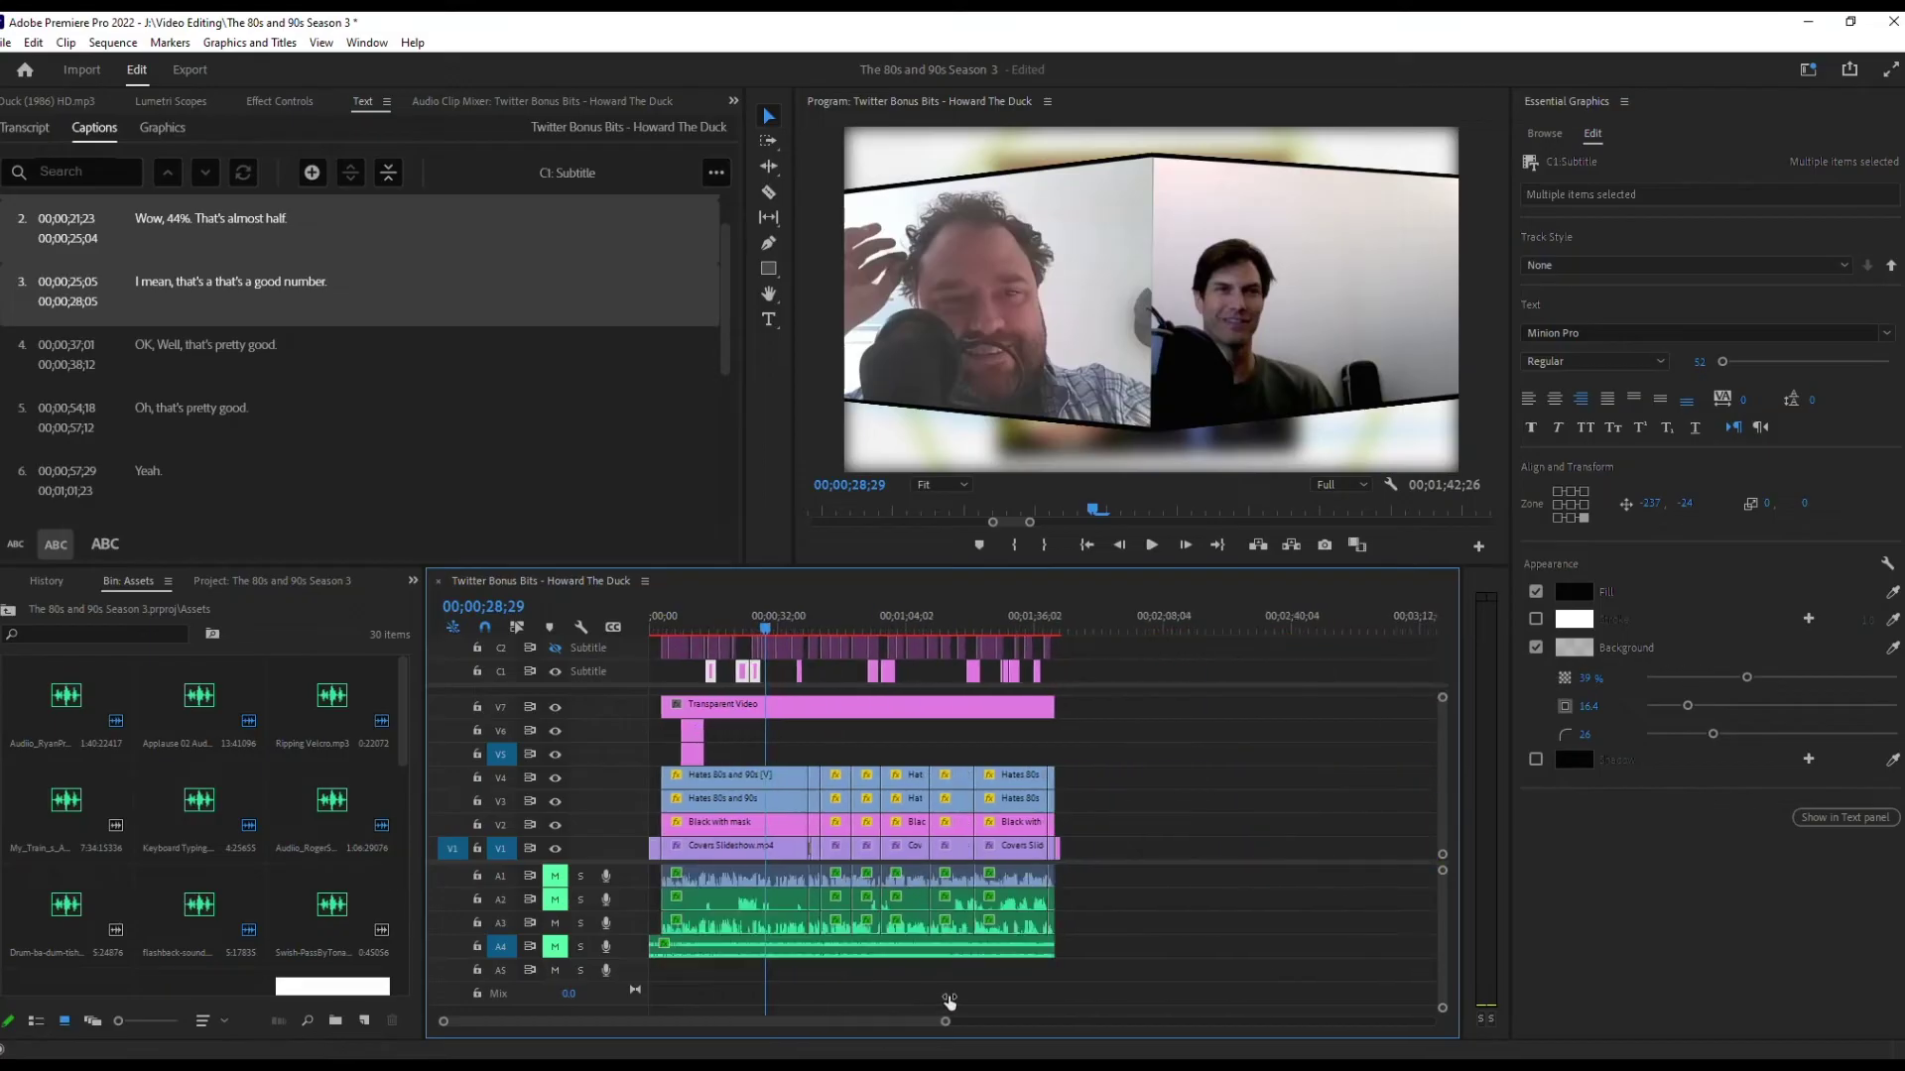
{"action": "left_click_drag", "start_coordinate": [1066, 677], "coordinate": [746, 672]}
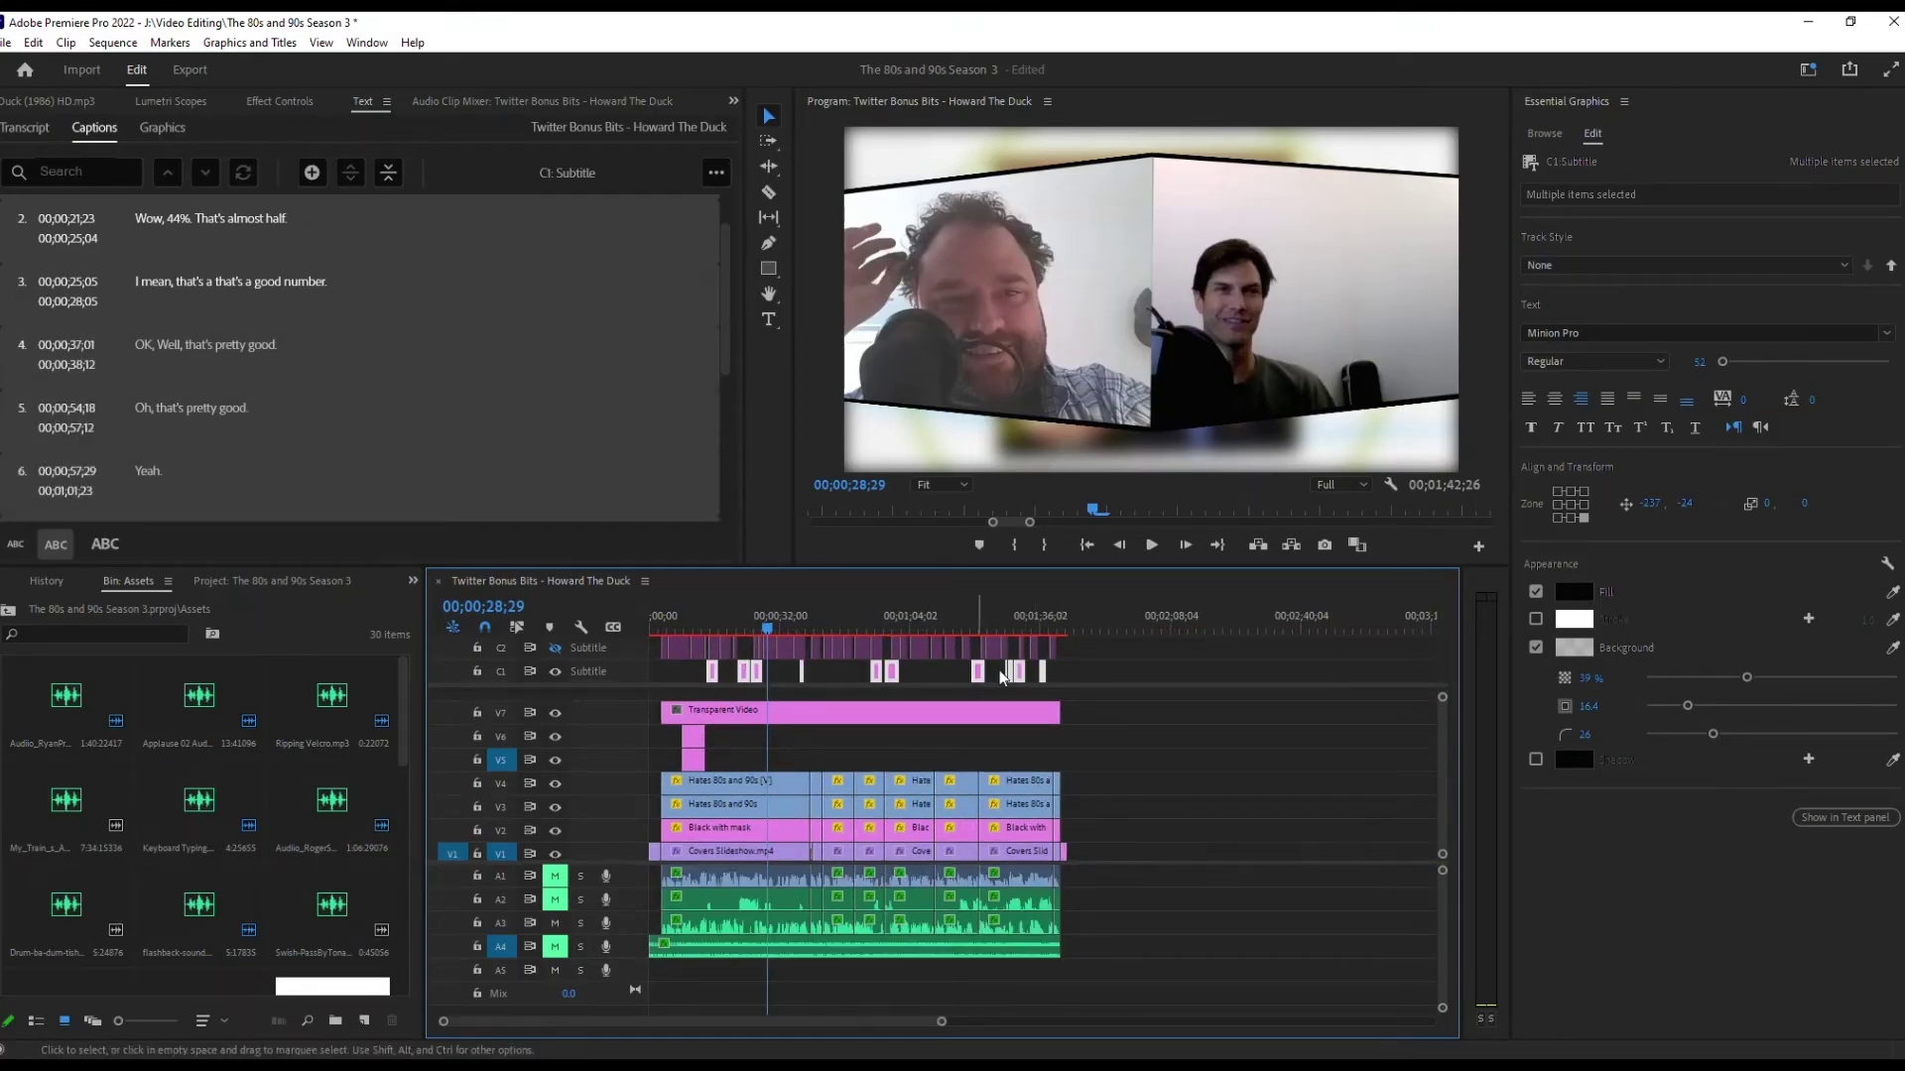
{"action": "left_click", "coordinate": [375, 340]}
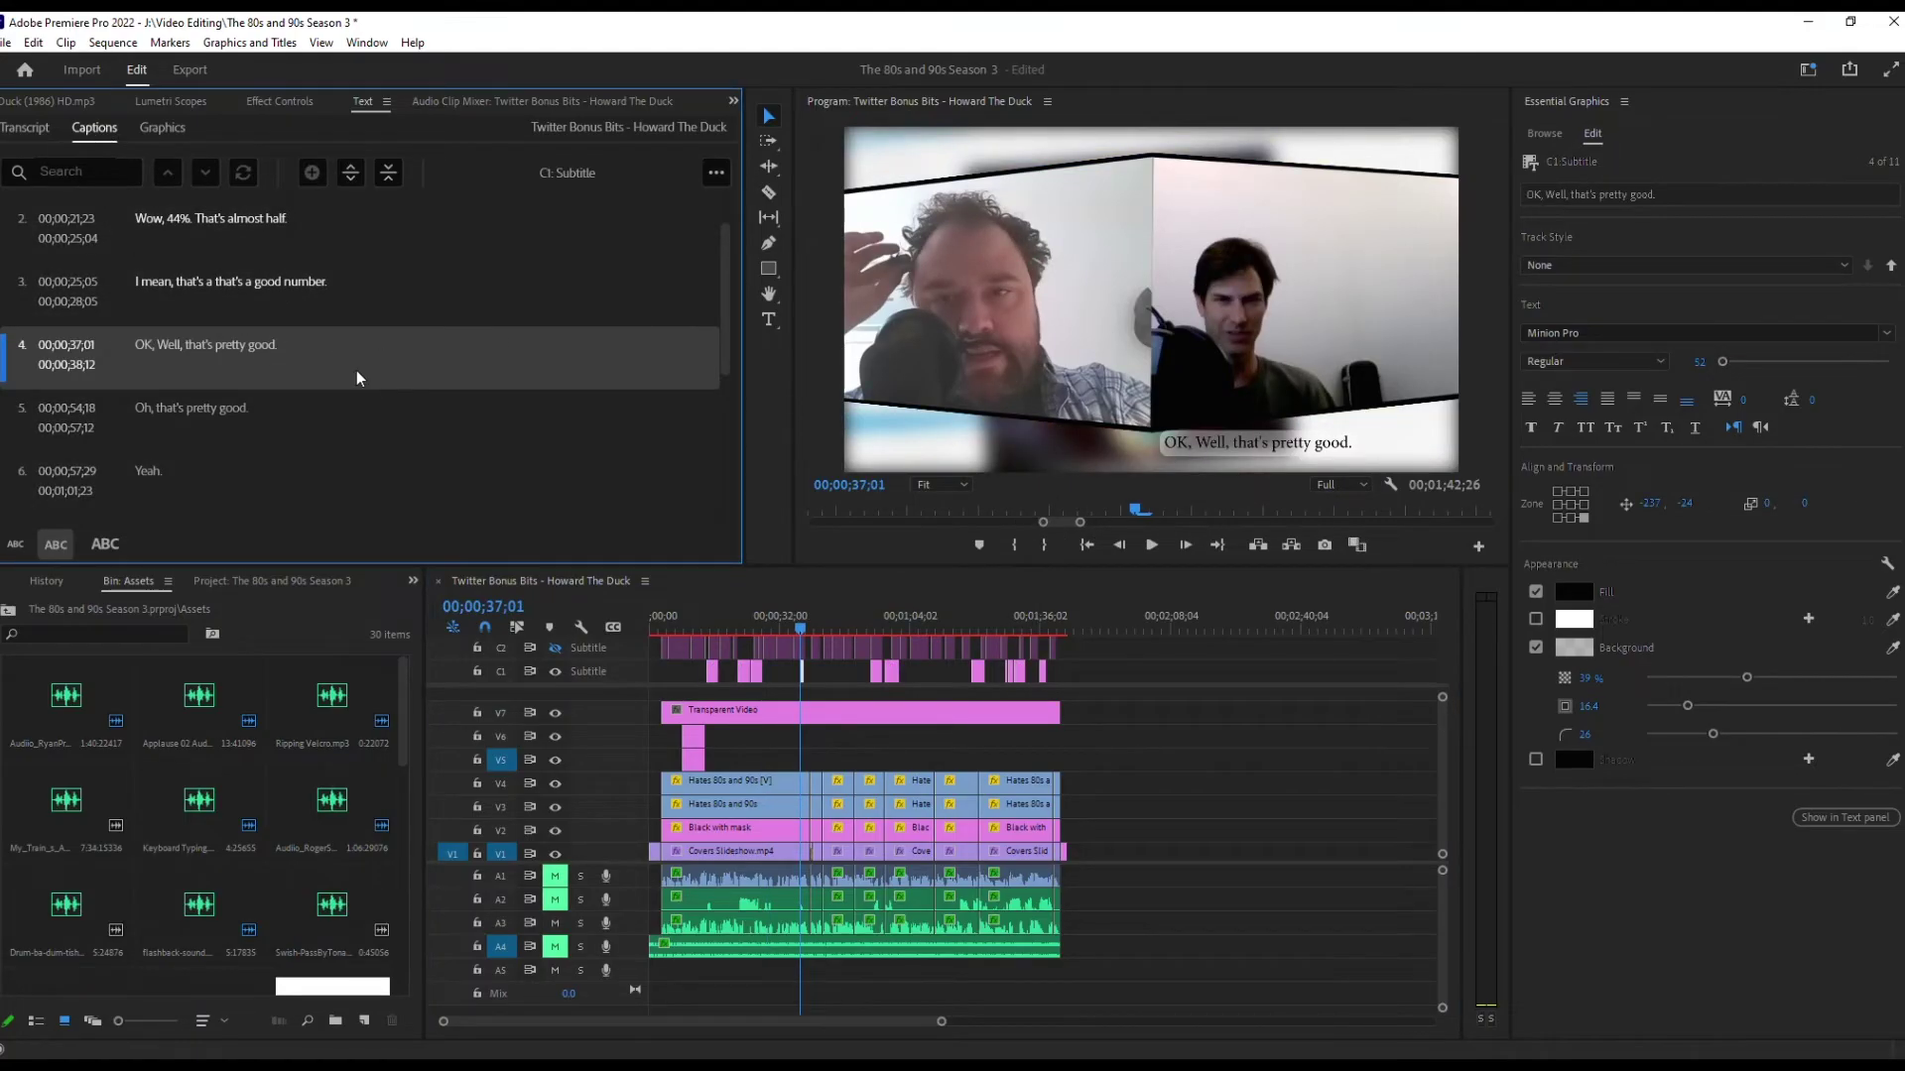
{"action": "key", "text": "ctrl+a"}
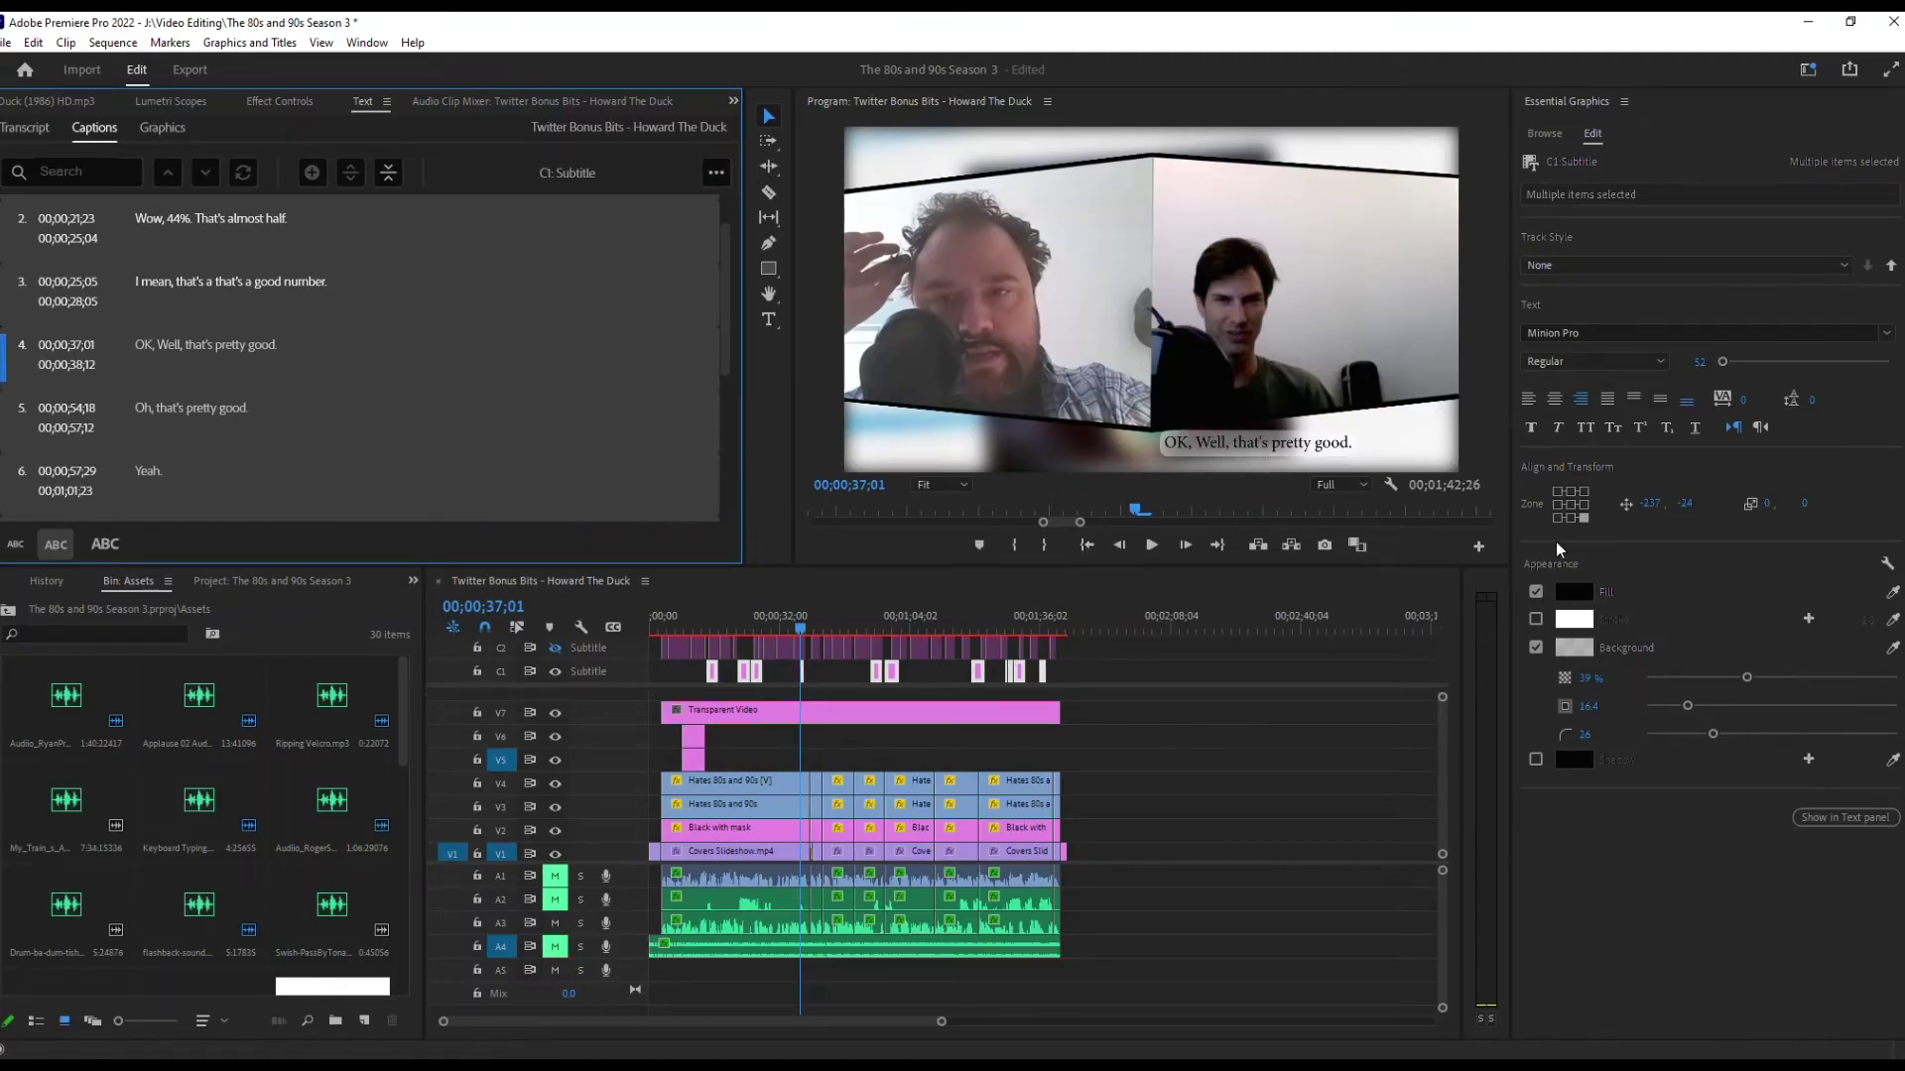
{"action": "left_click", "coordinate": [1571, 592]}
{"action": "left_click", "coordinate": [935, 610]}
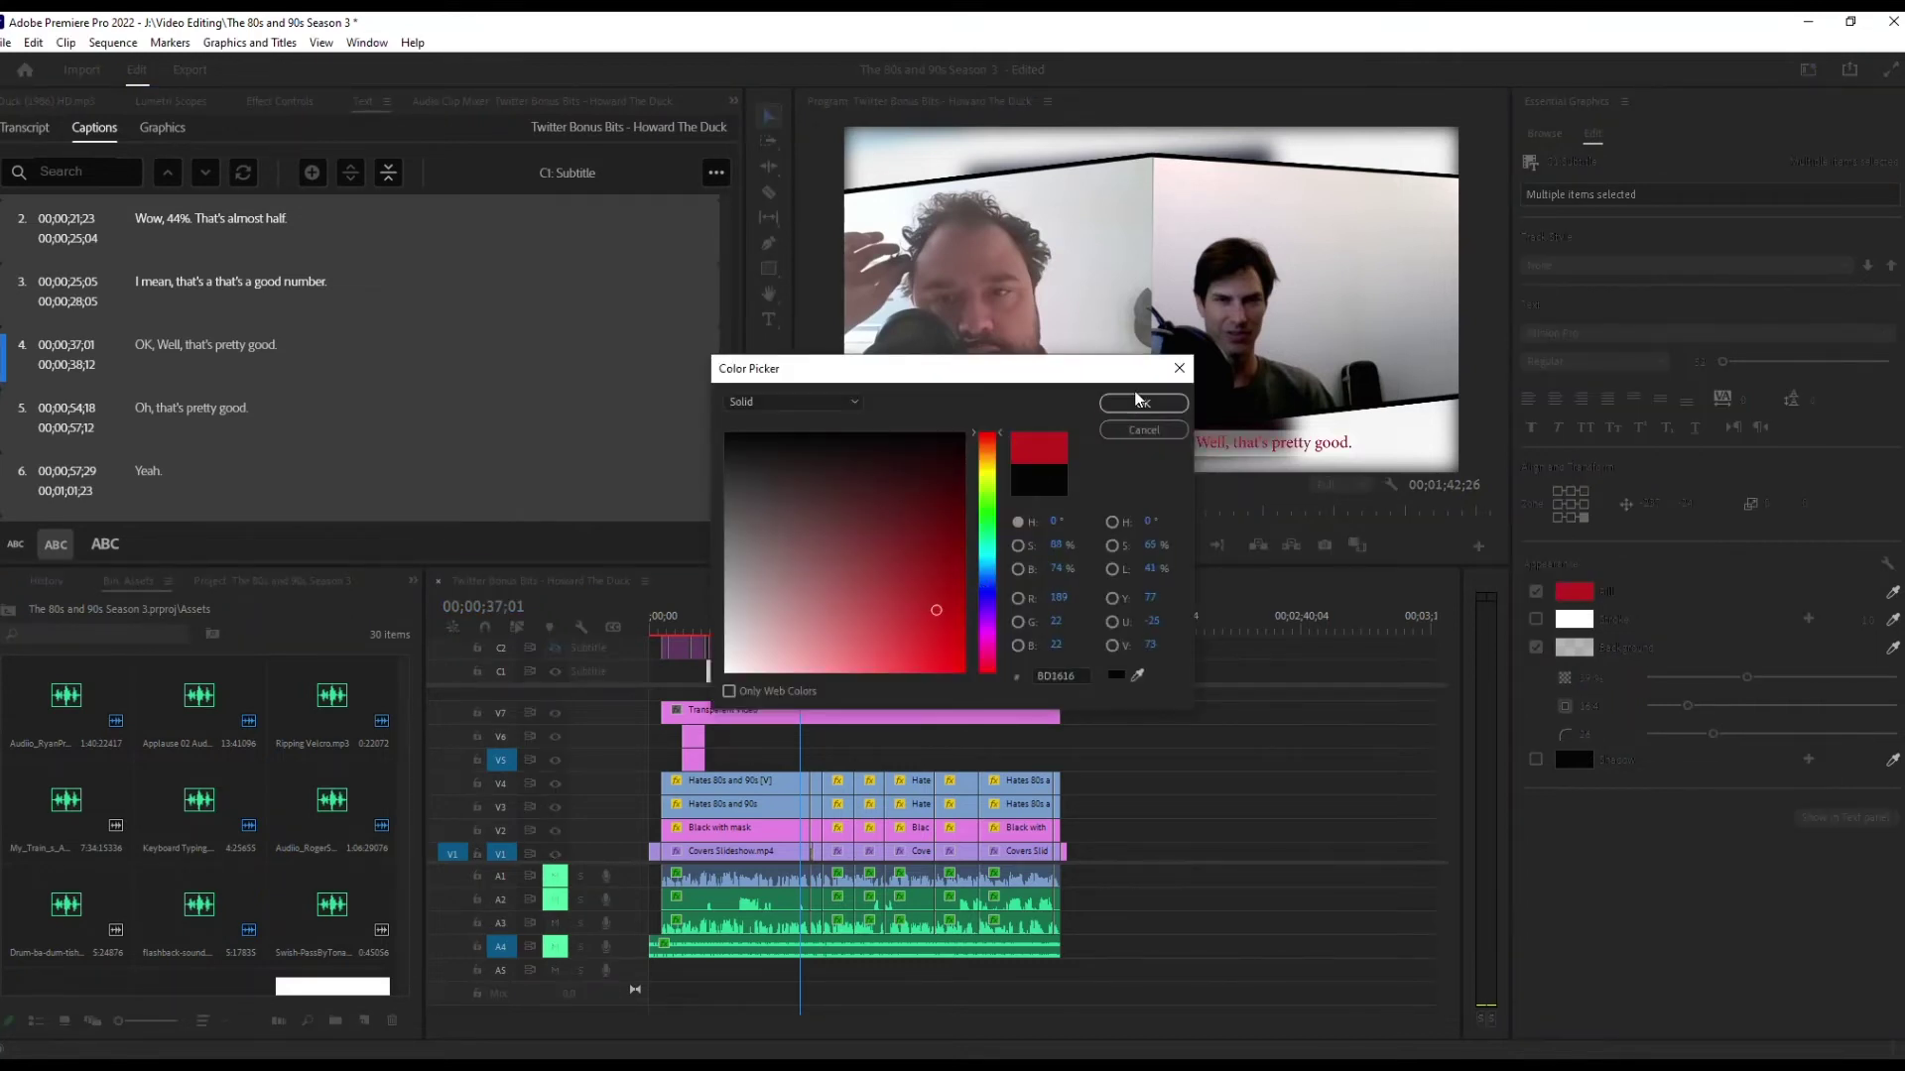
{"action": "left_click", "coordinate": [1143, 403]}
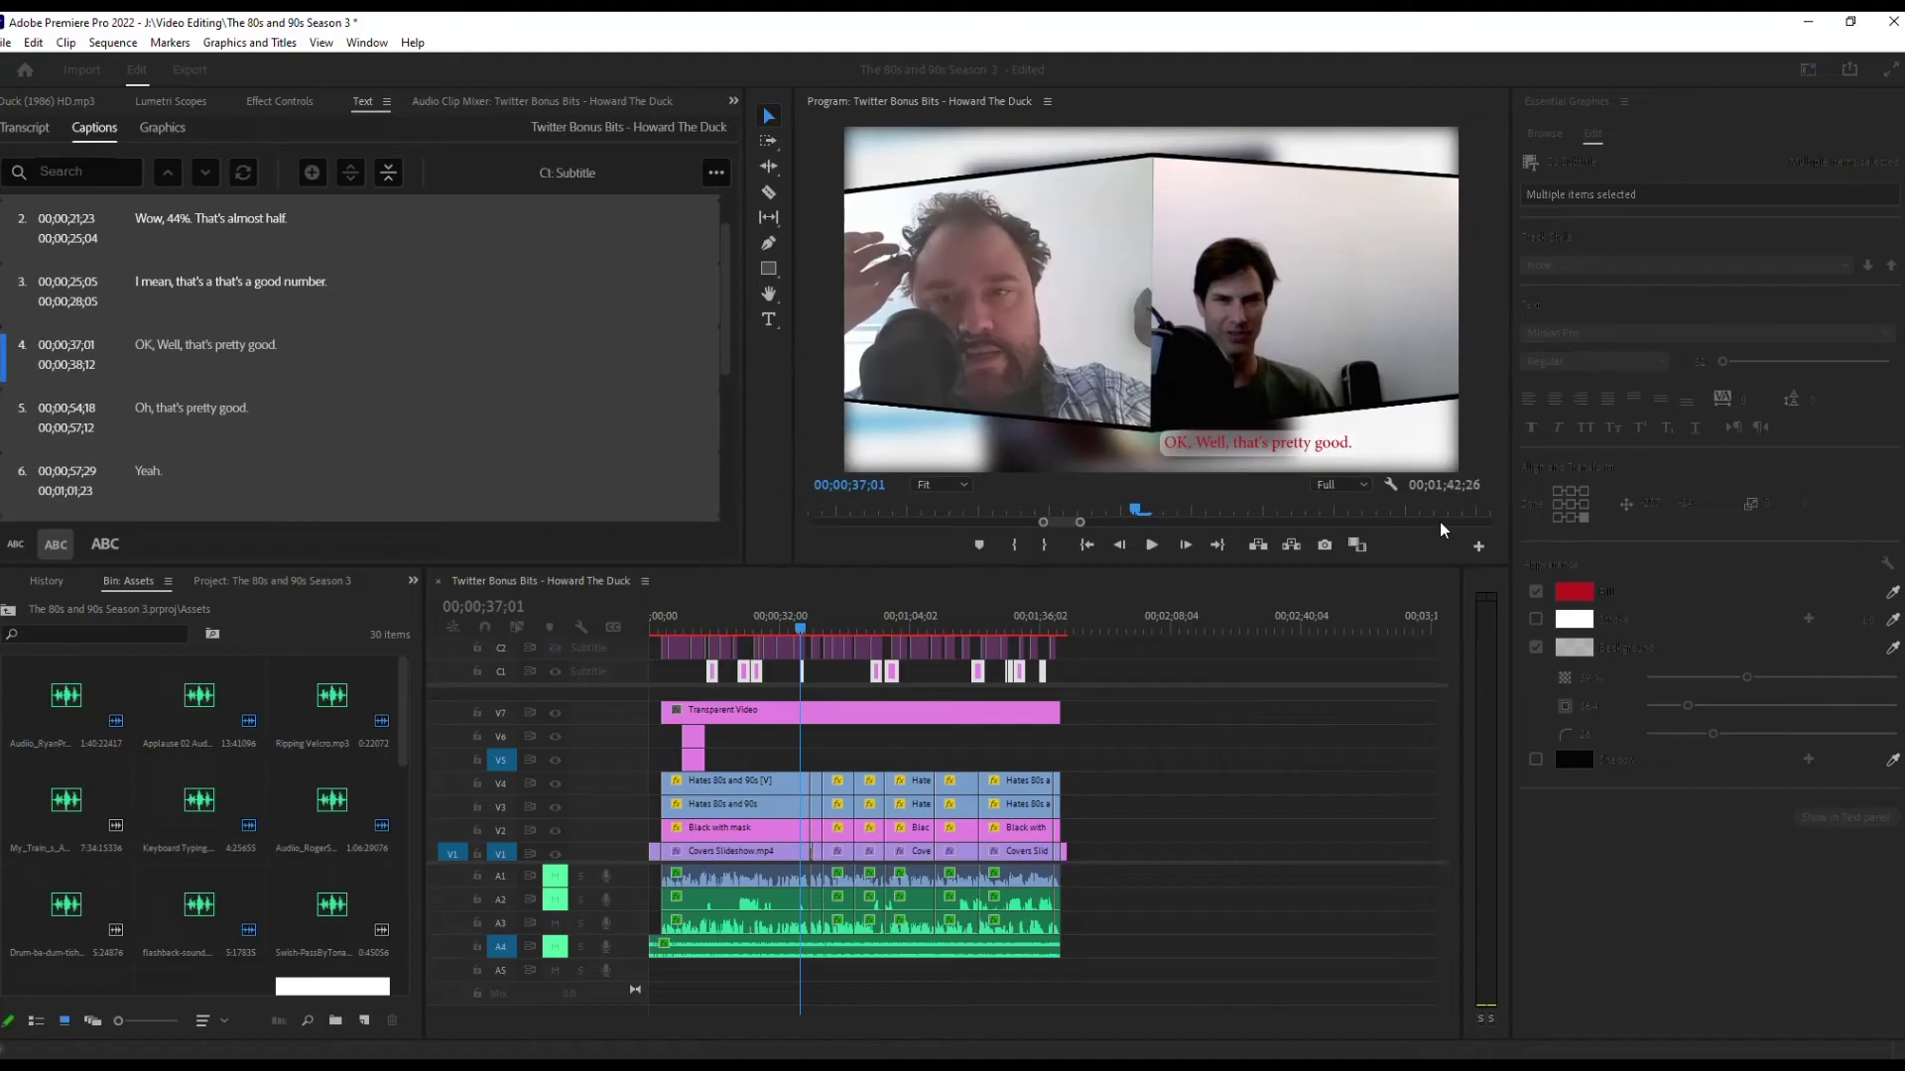
{"action": "left_click", "coordinate": [1580, 600]}
{"action": "left_click", "coordinate": [728, 436]}
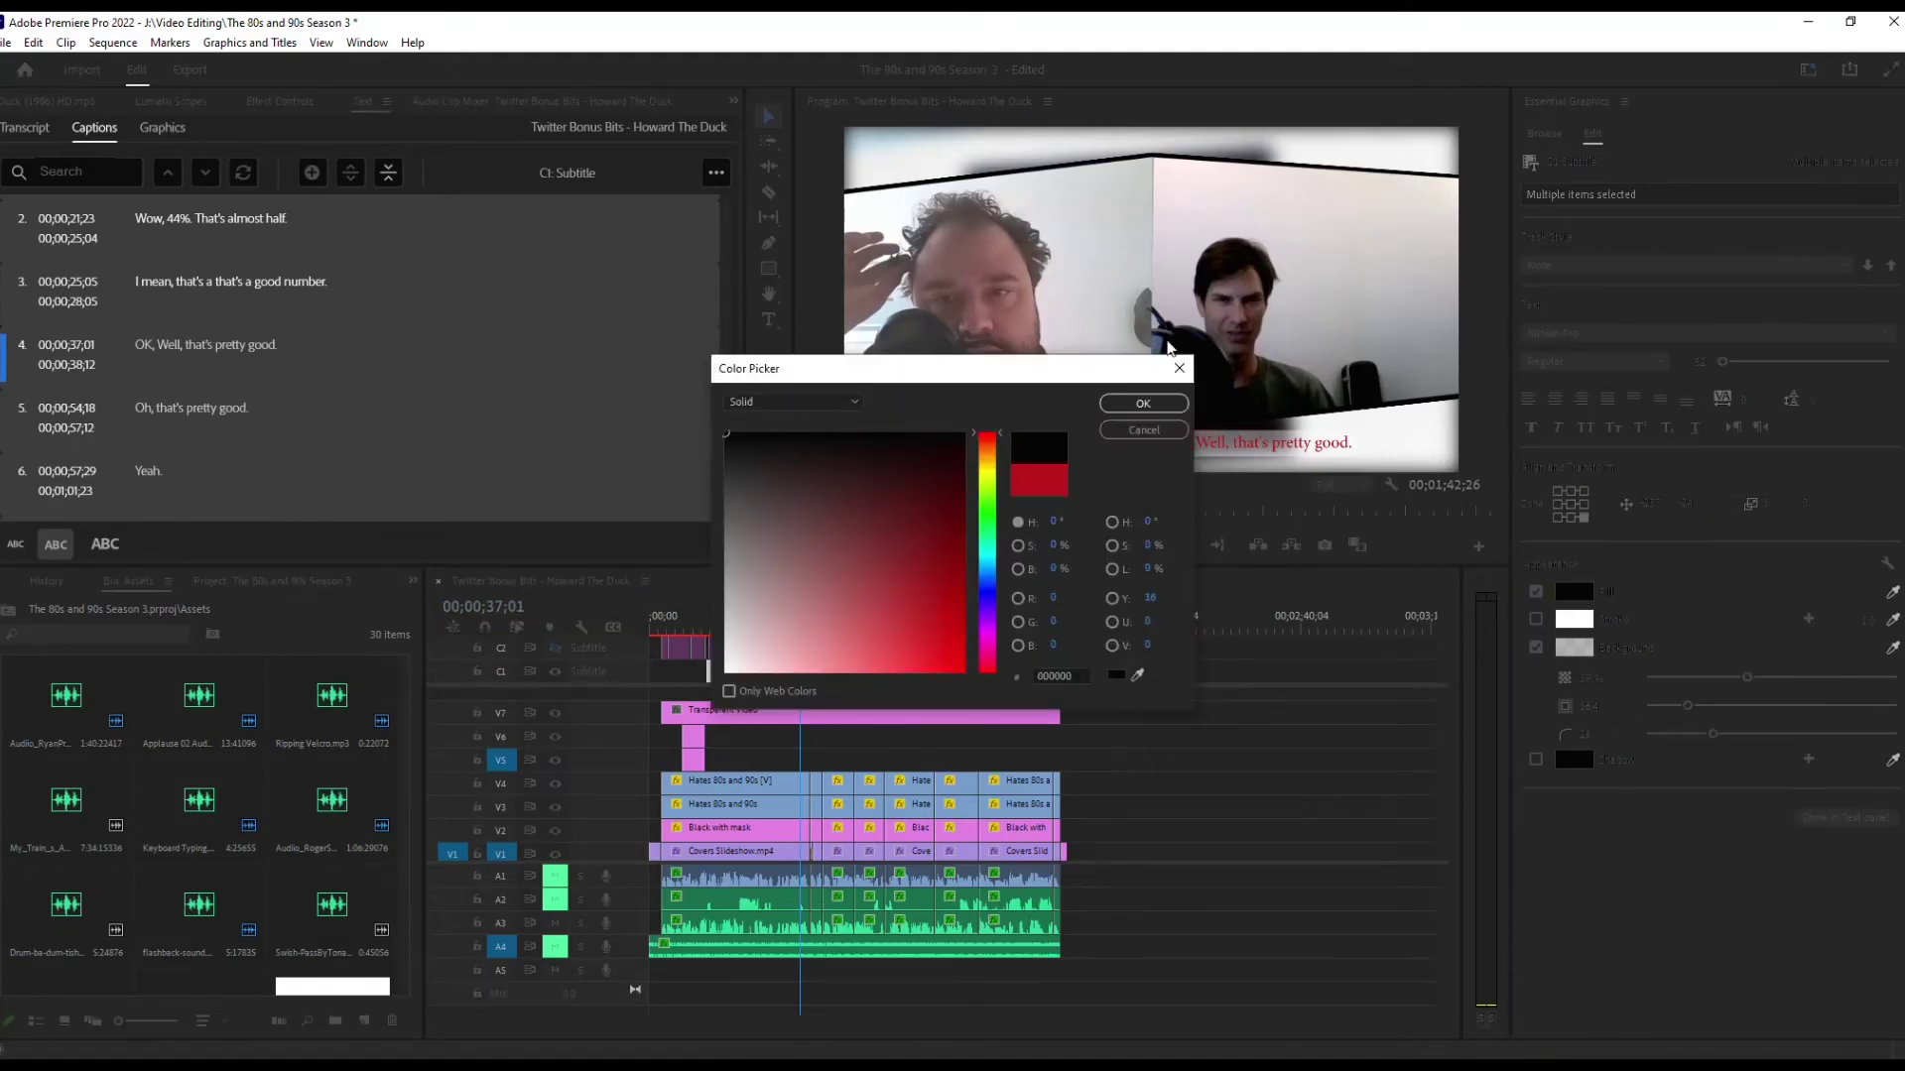
{"action": "left_click", "coordinate": [1143, 403]}
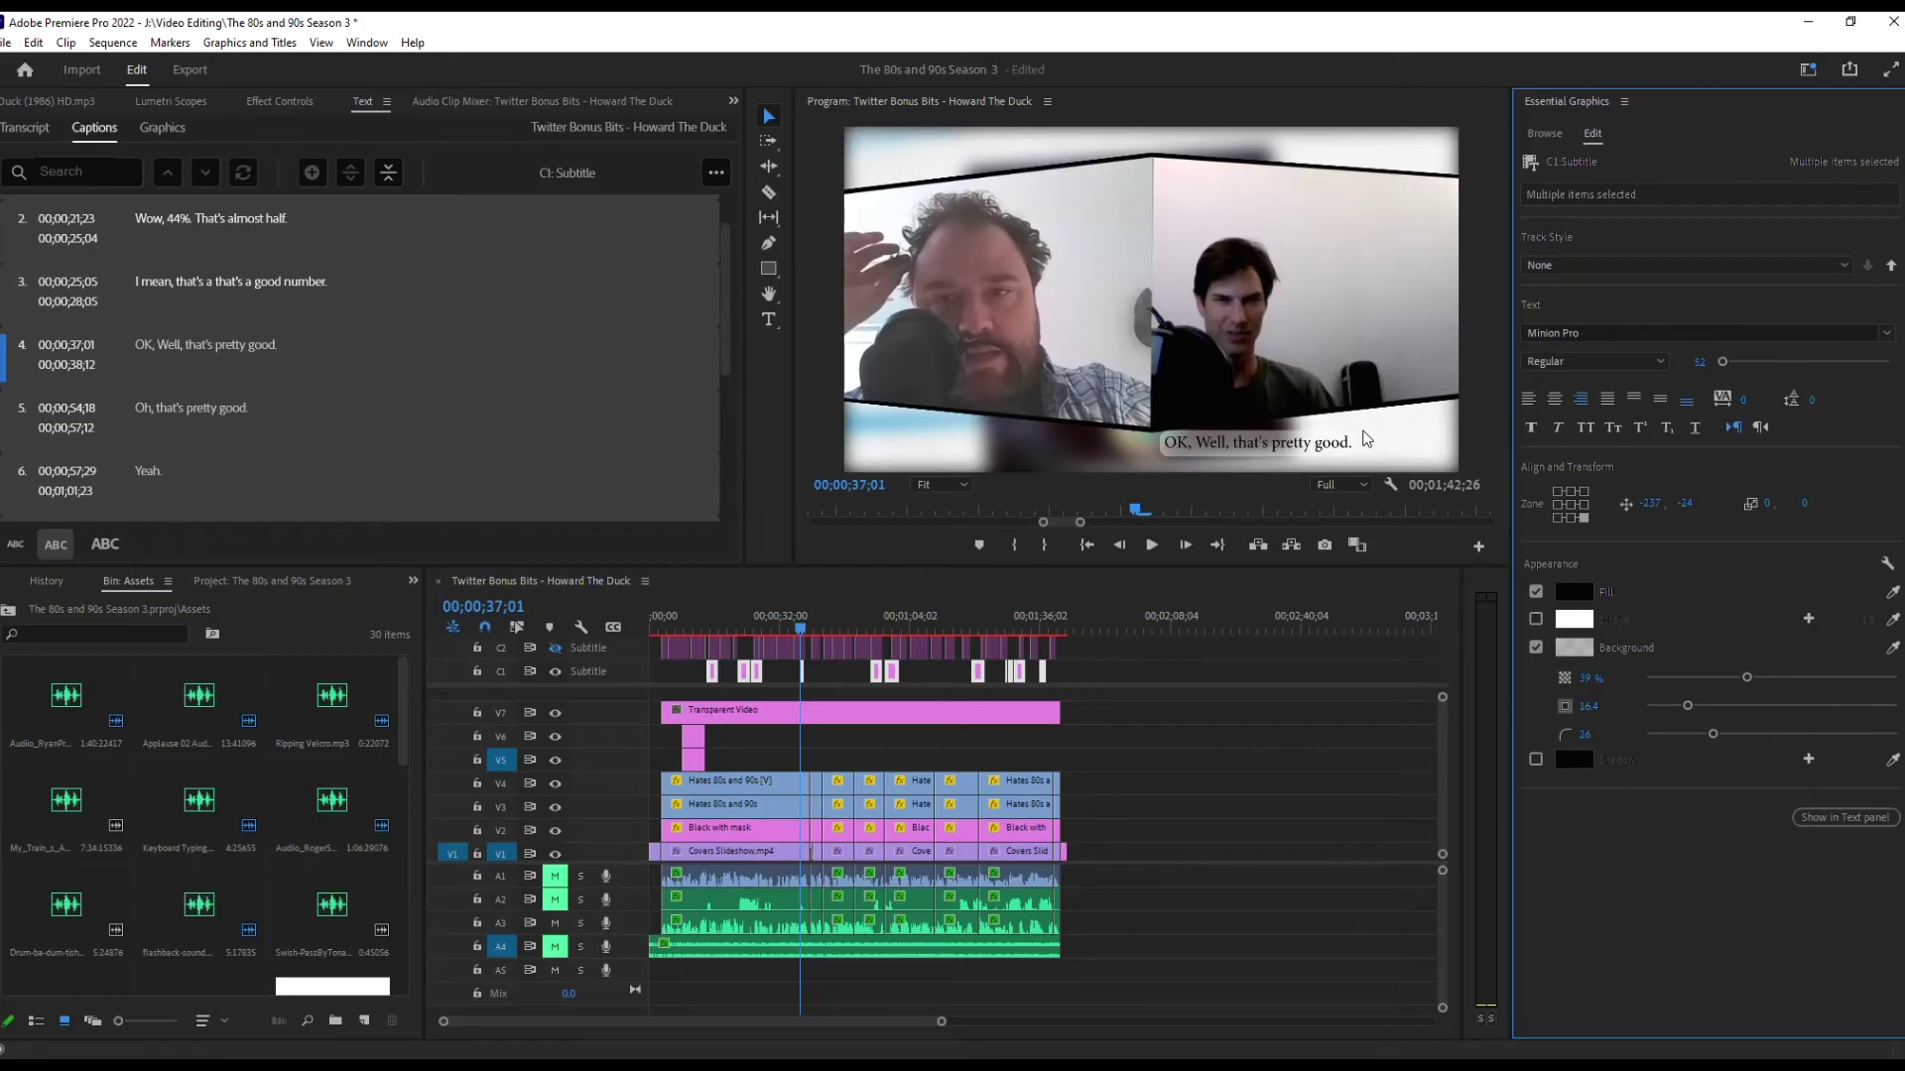
- Nest the V7 Transparent Video clip with the C1 captions, keeping the name 'Nested Sequence 02'
{"action": "left_click", "coordinate": [824, 706], "text": "shift"}
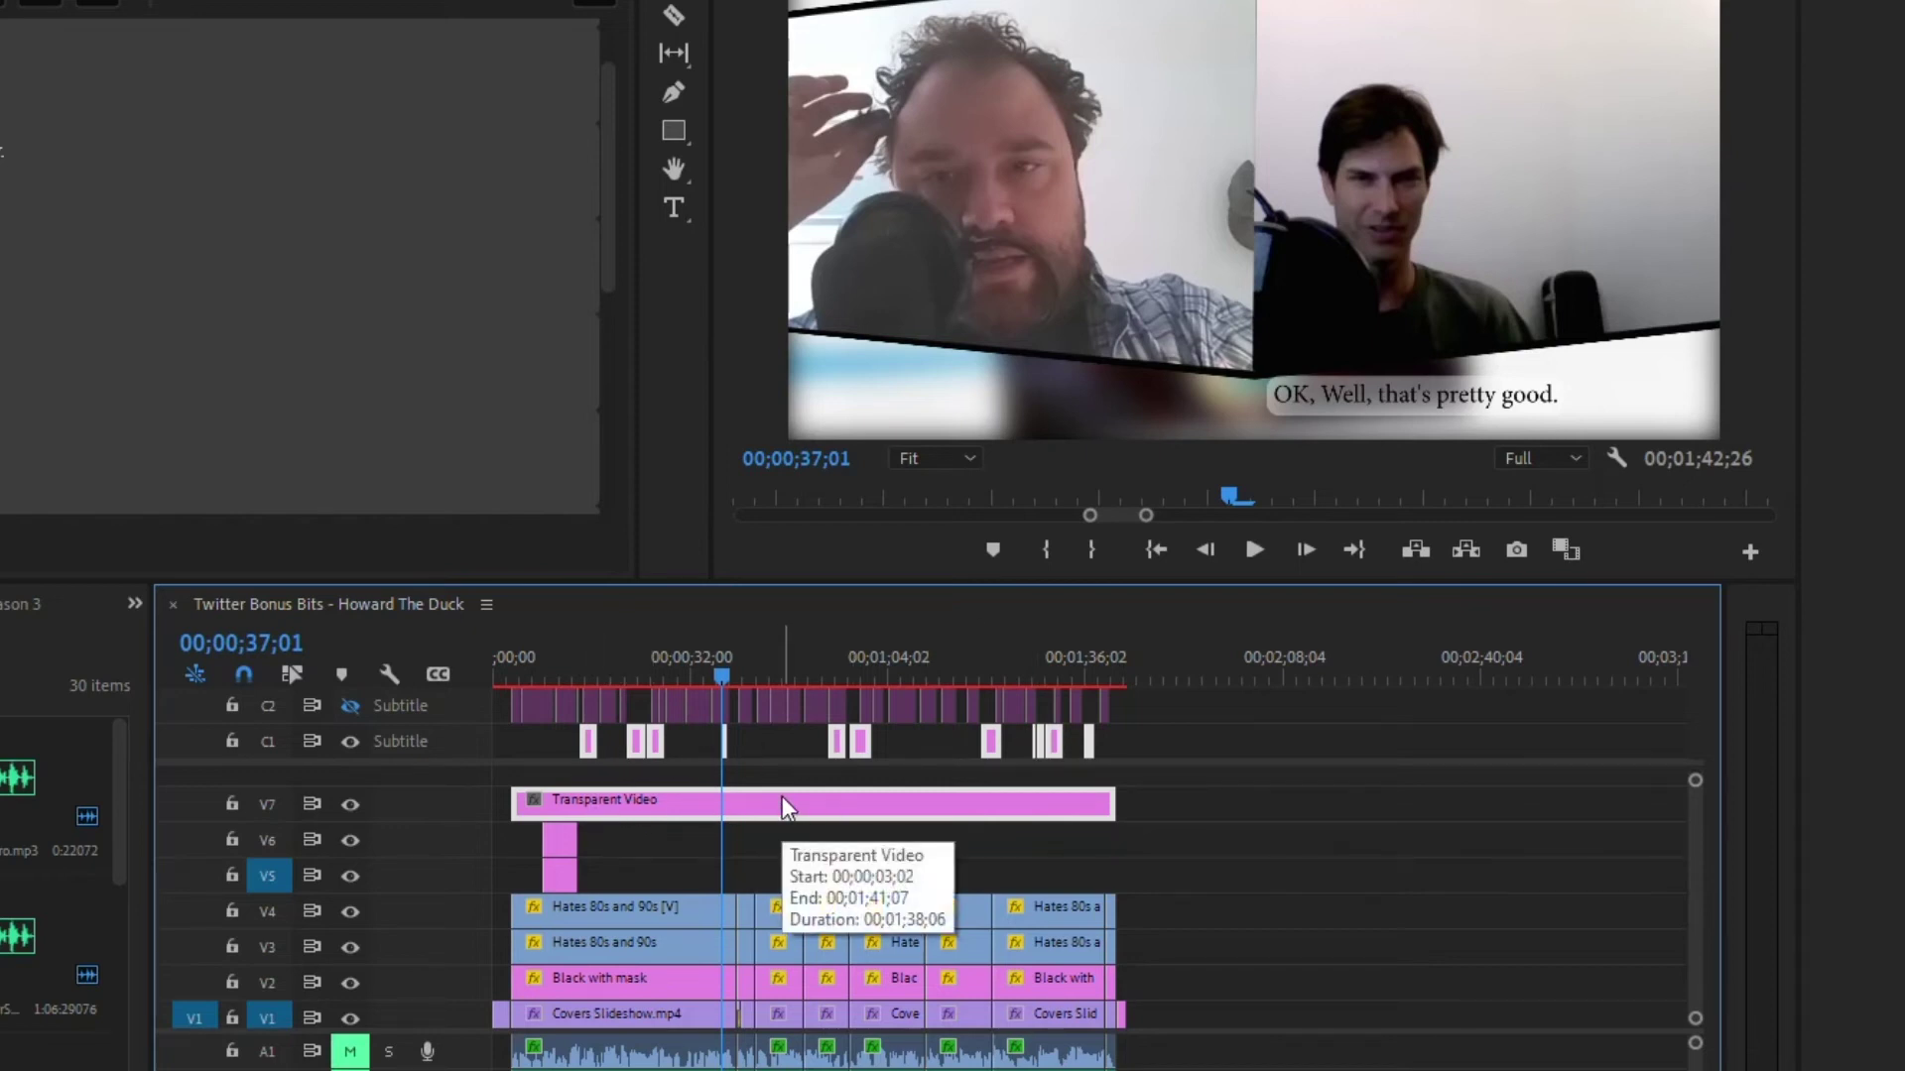
{"action": "right_click", "coordinate": [700, 806]}
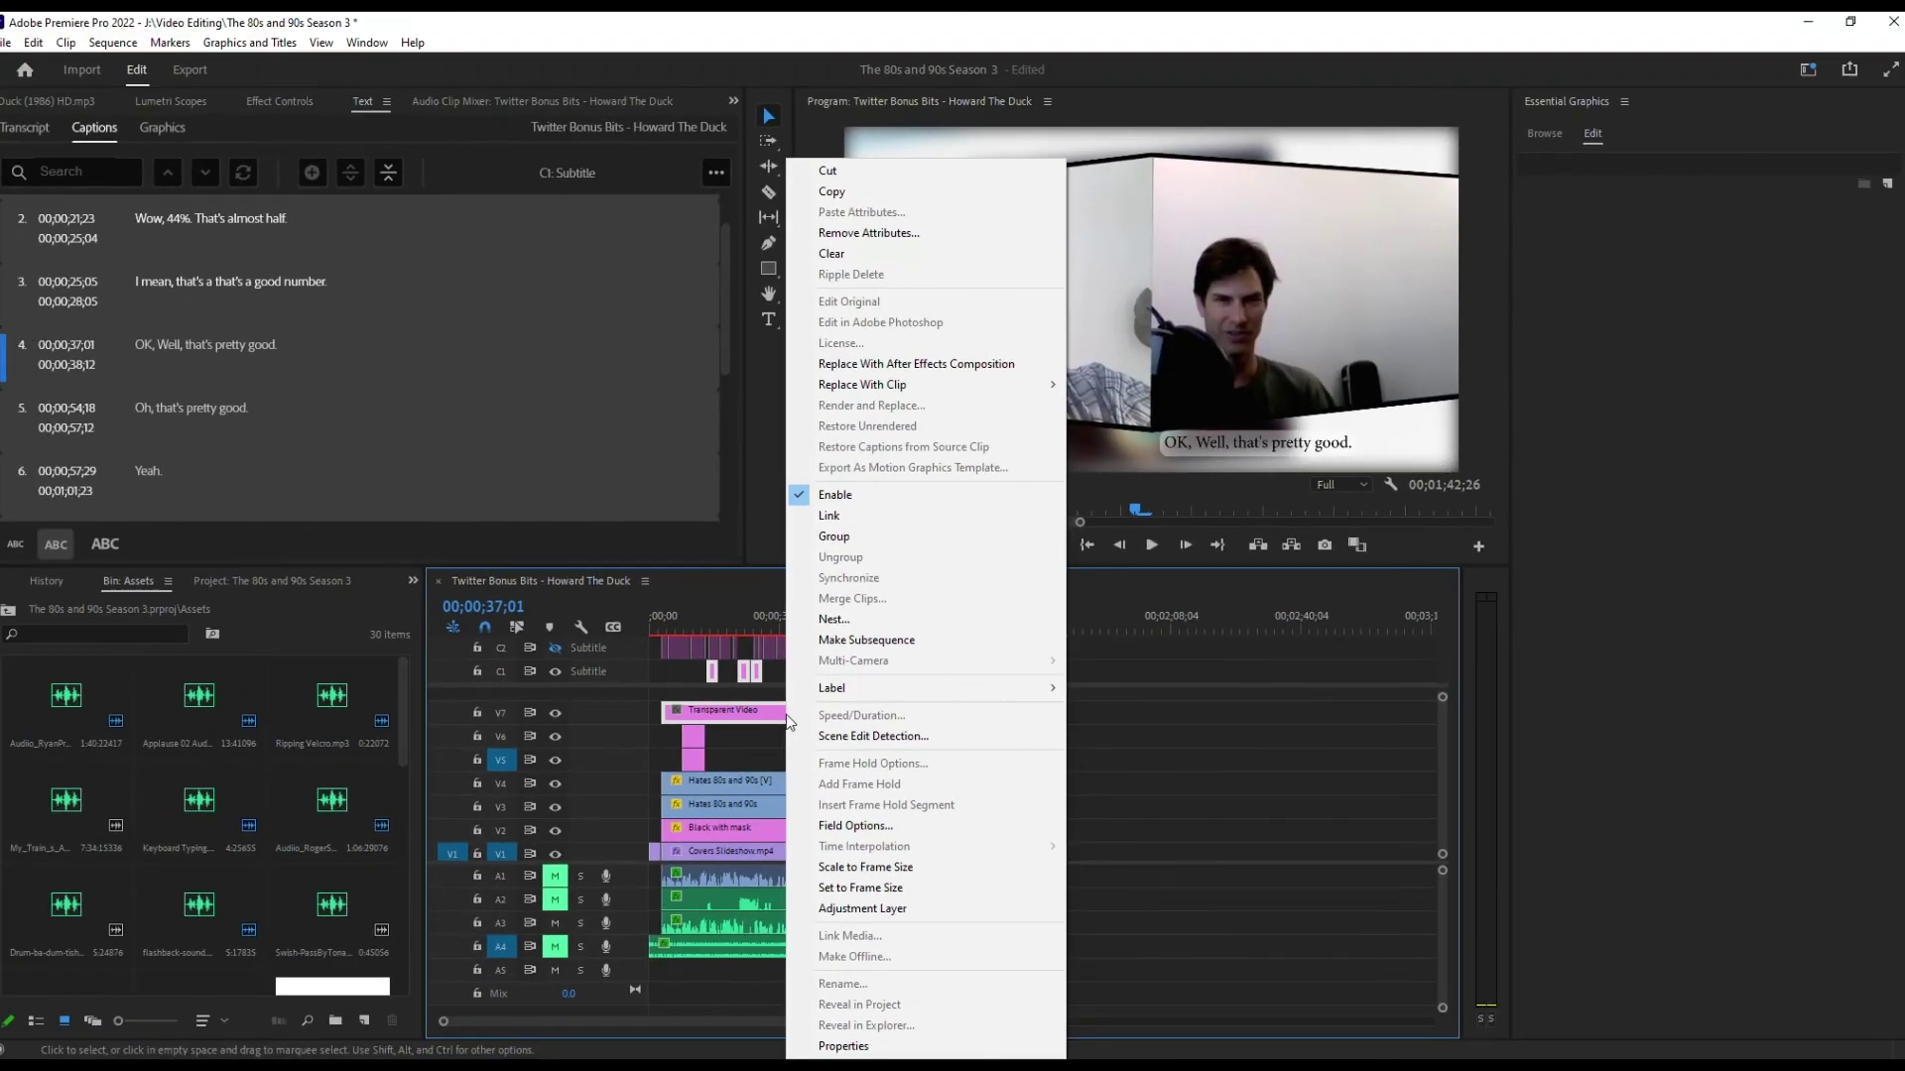
{"action": "left_click", "coordinate": [850, 622]}
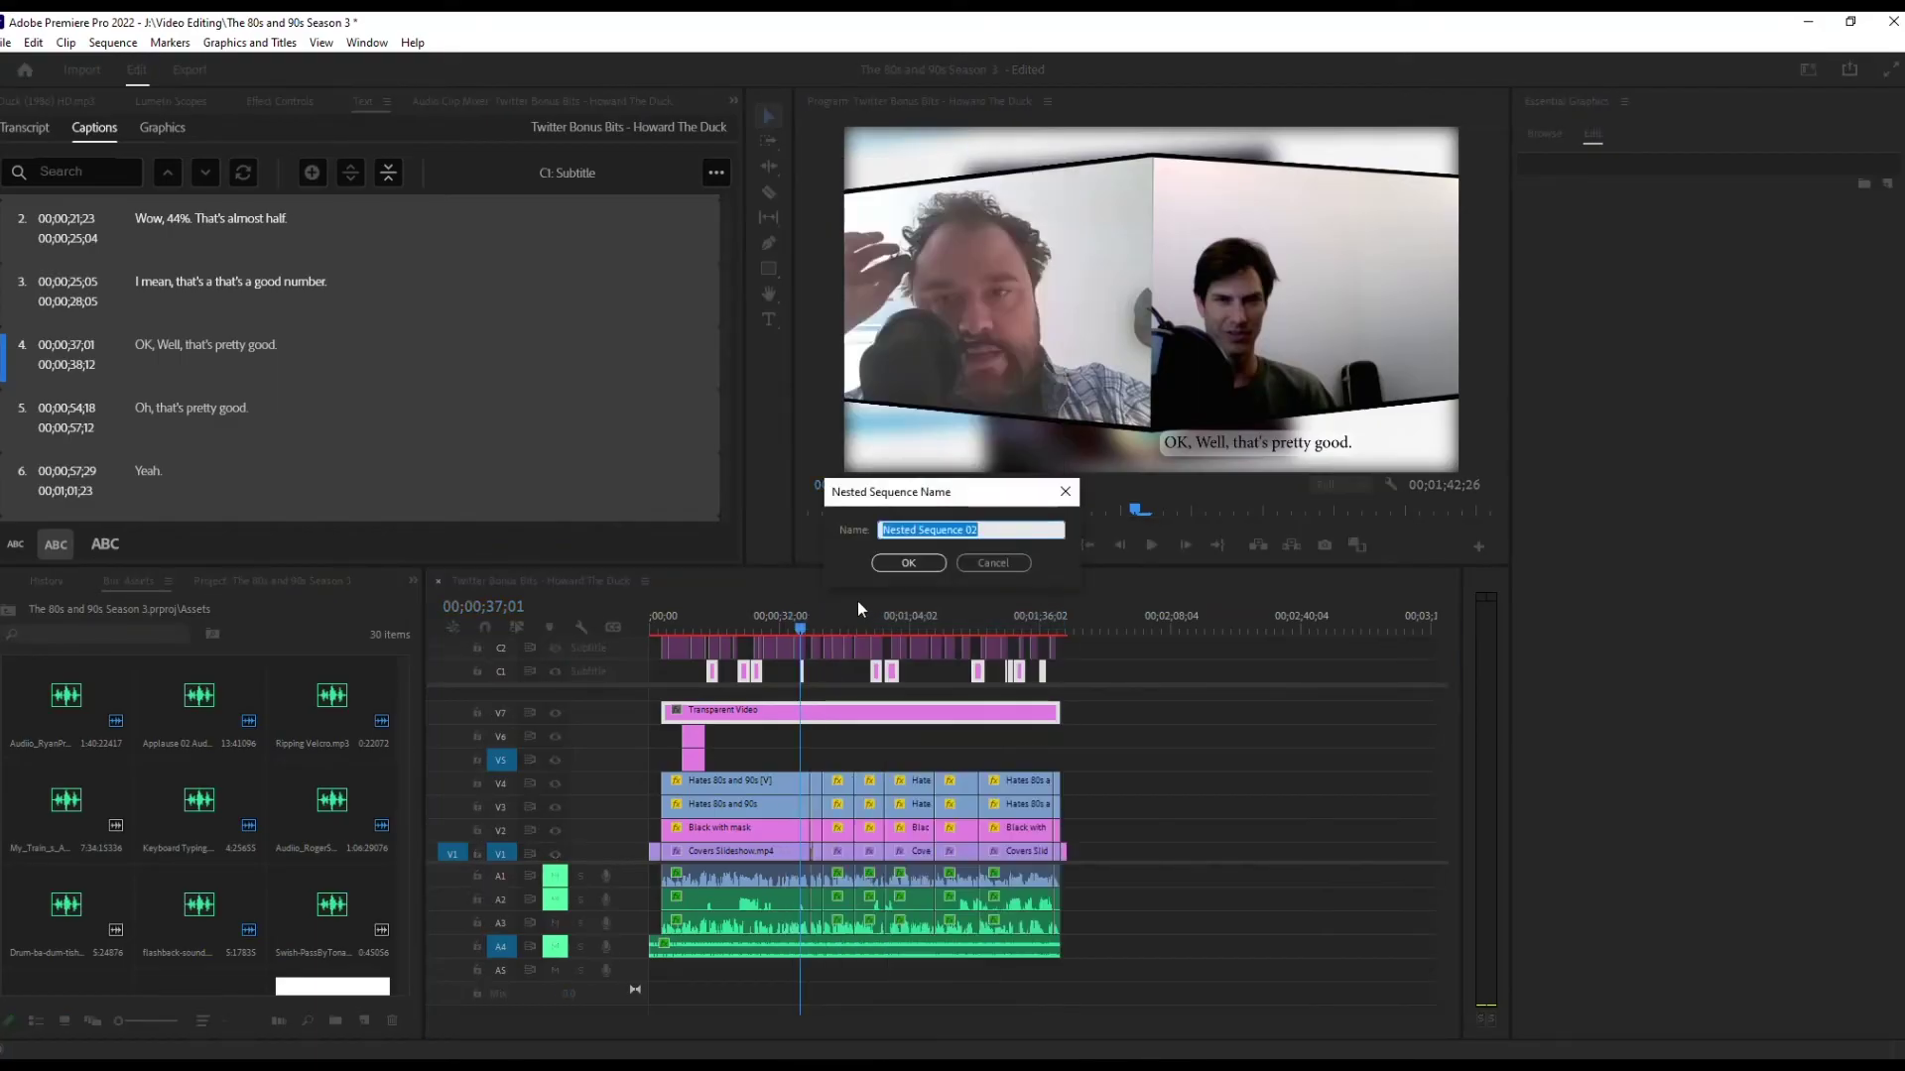
{"action": "left_click", "coordinate": [905, 564]}
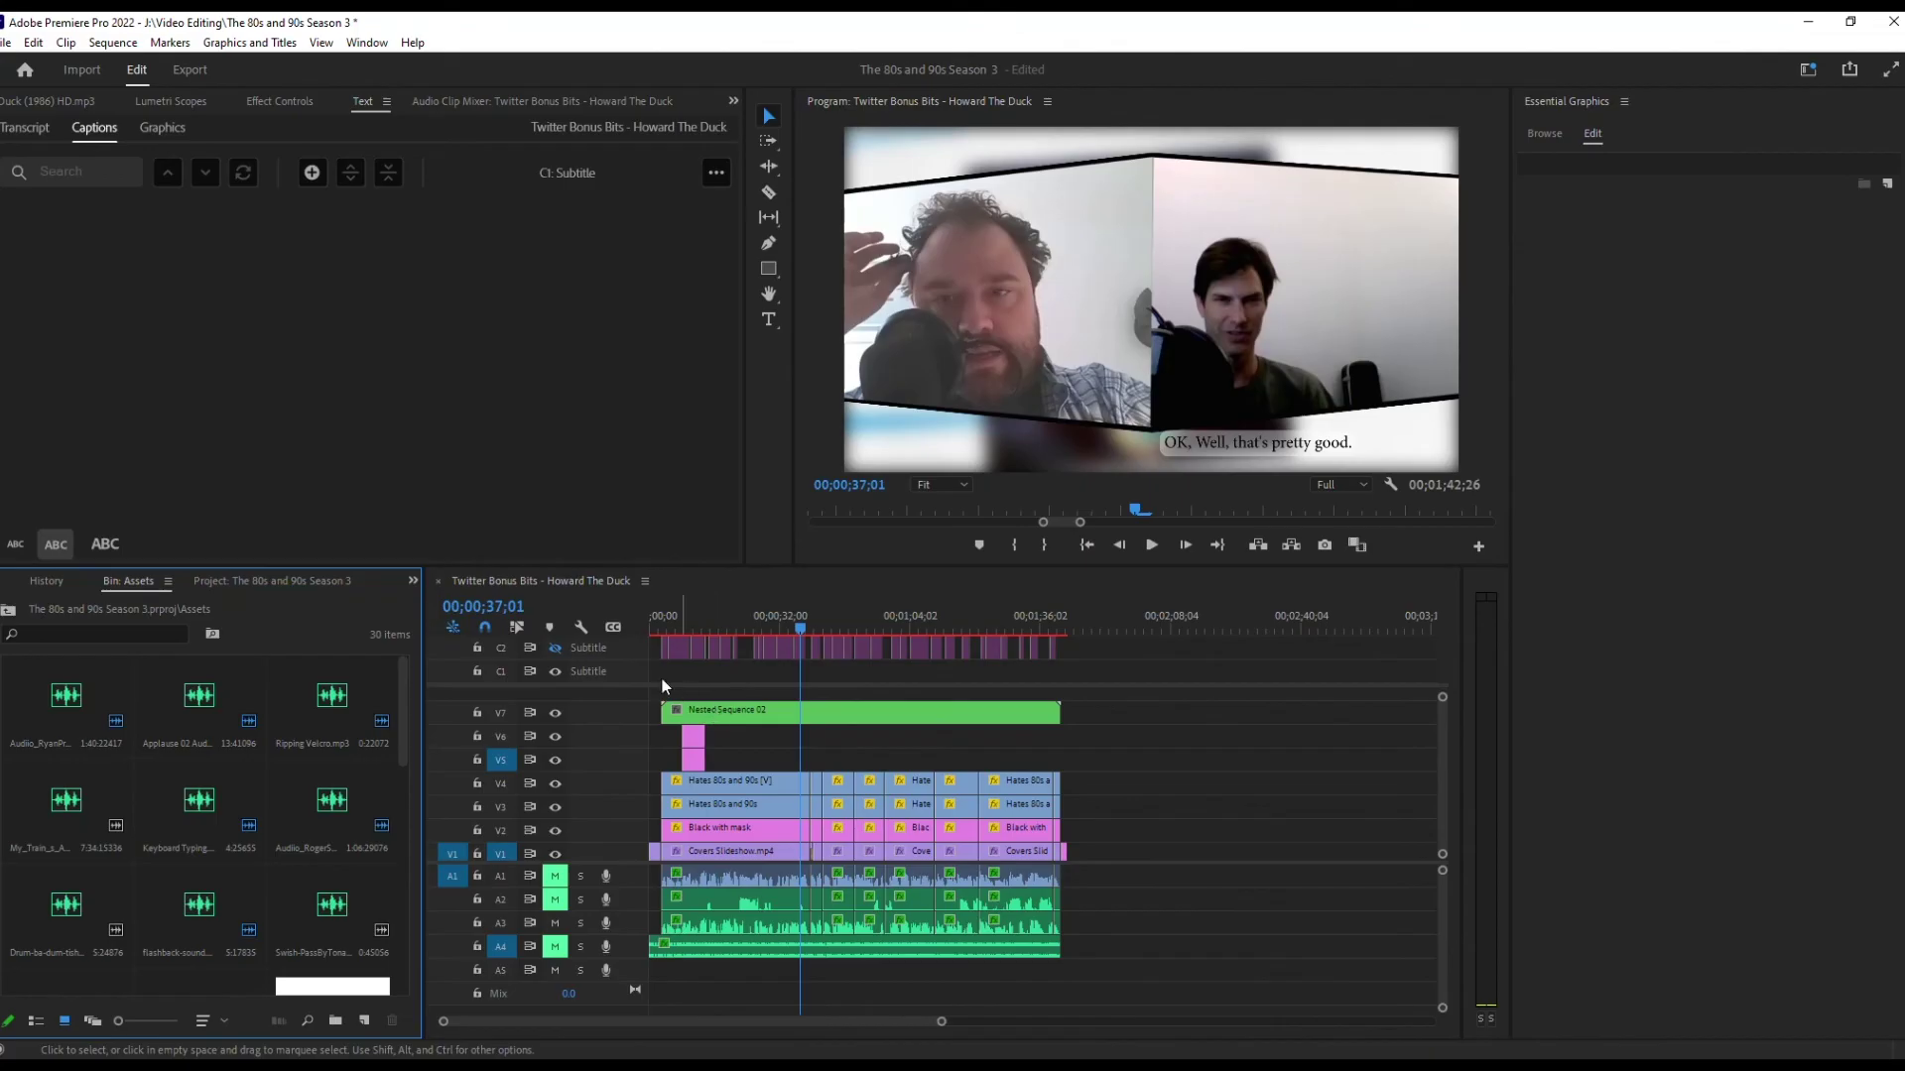
- Turn caption track C2 back on so its subtitles show alongside the nested C1 ones
{"action": "left_click", "coordinate": [559, 650]}
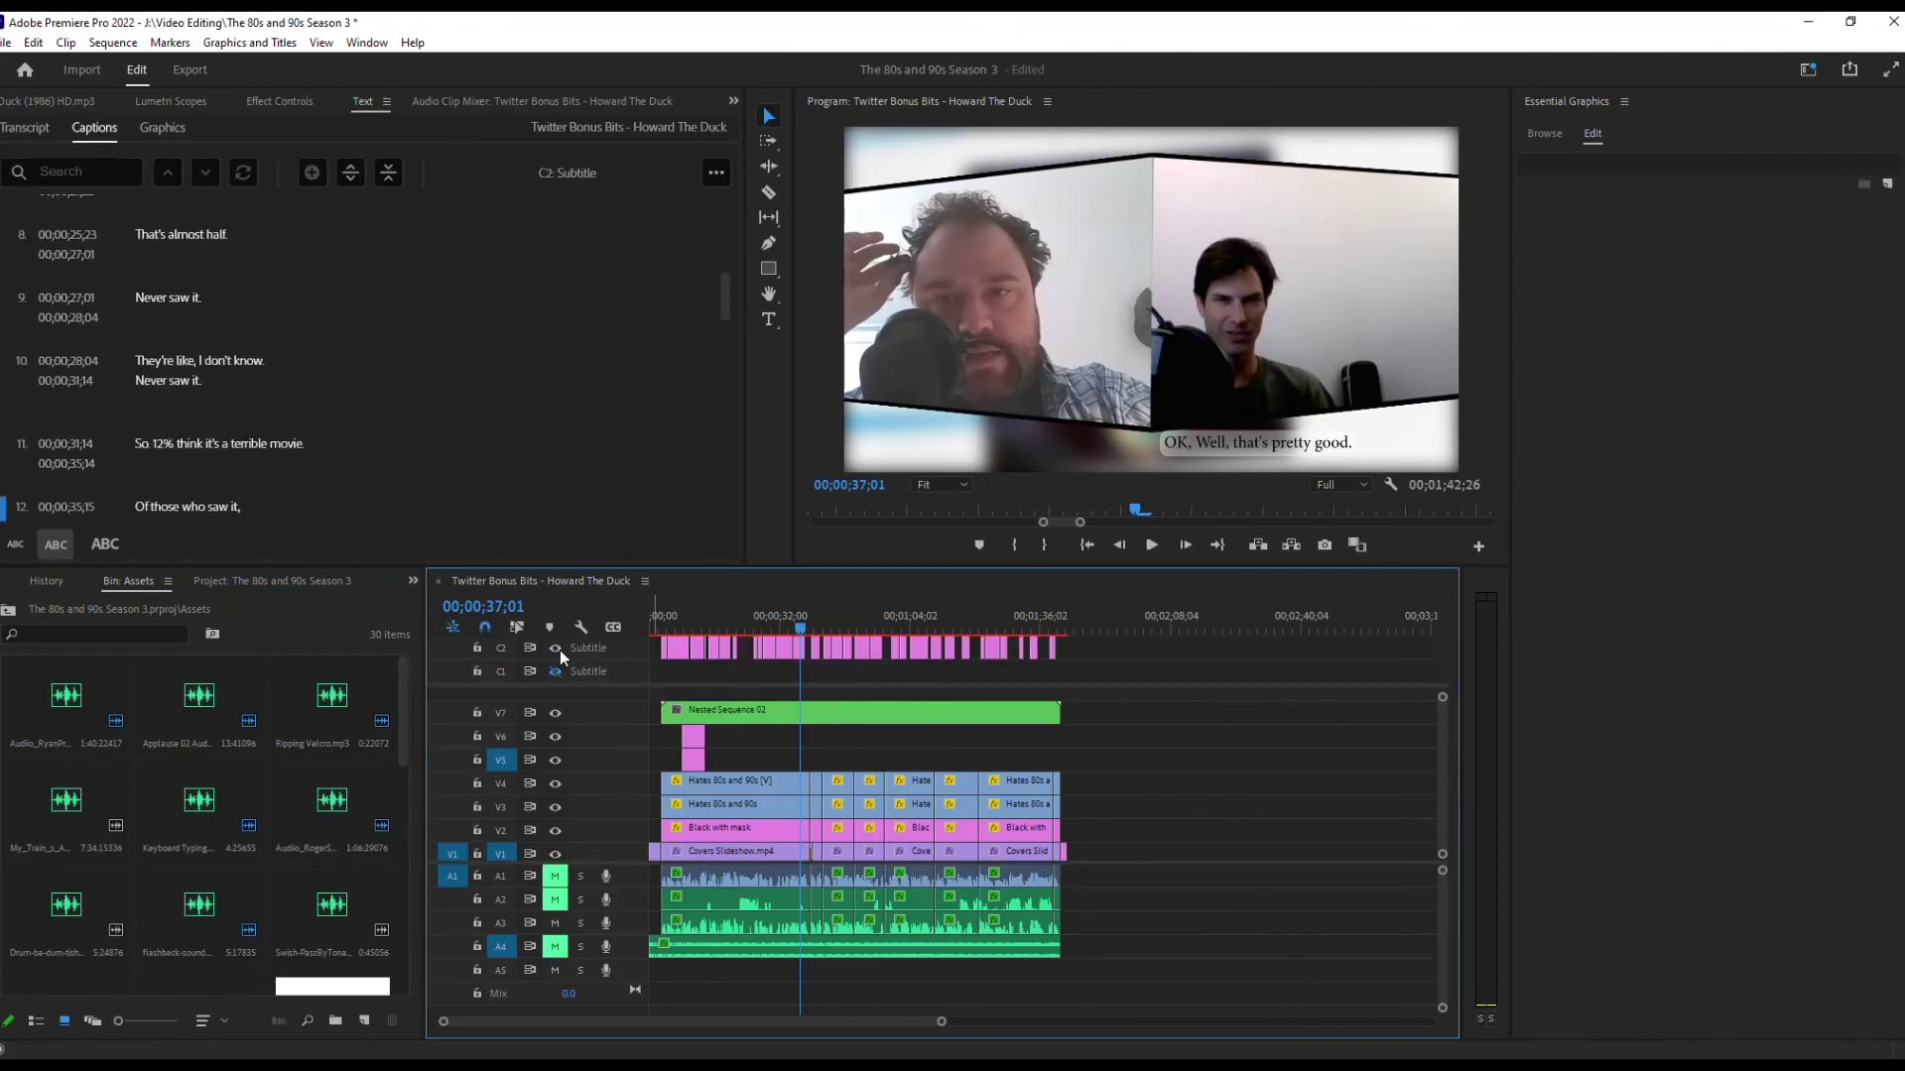